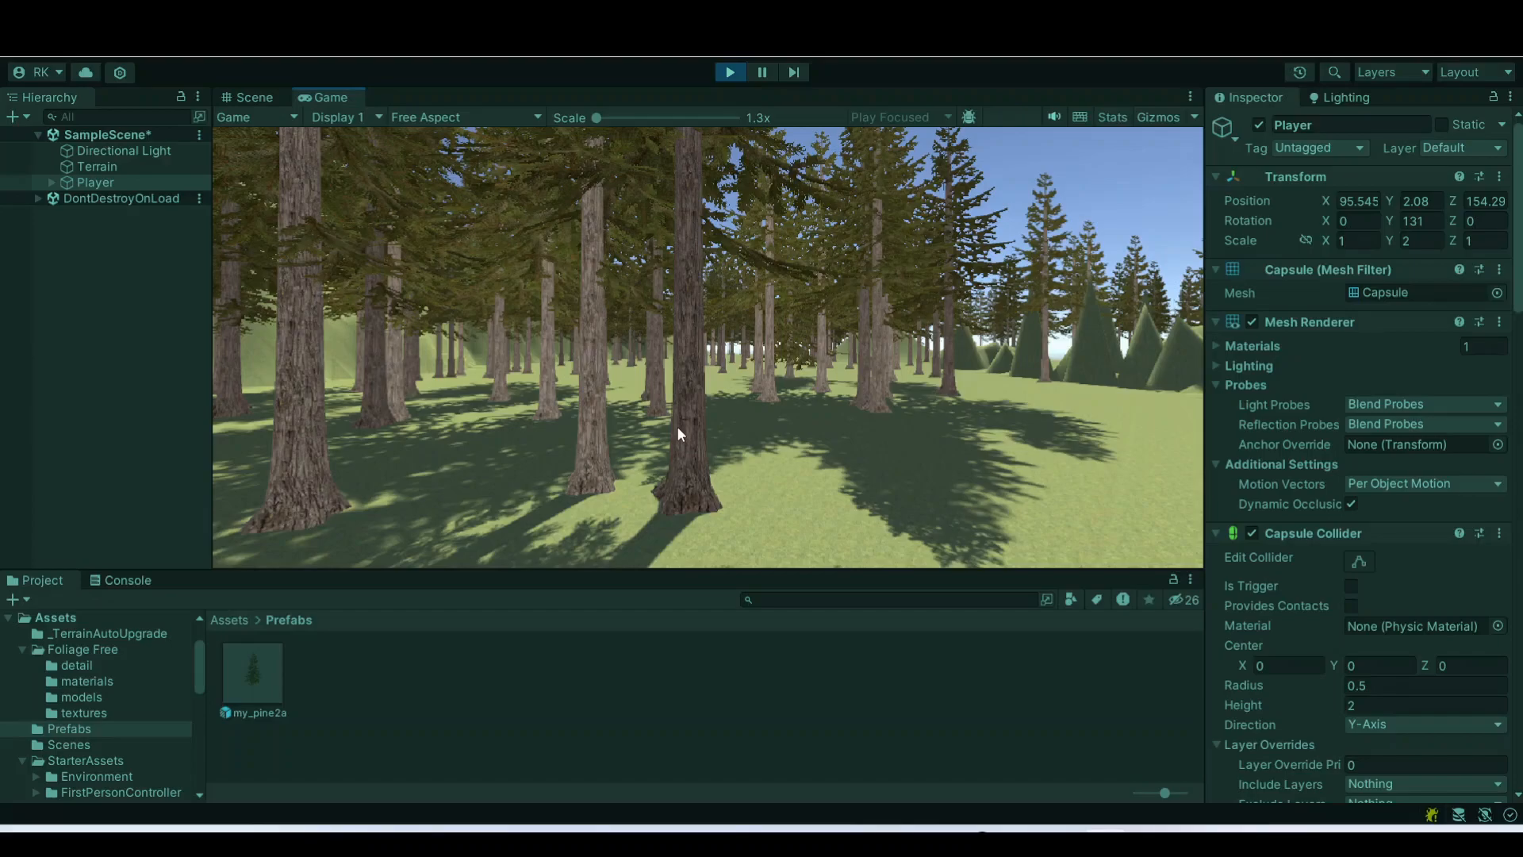
Walk the player backwards in the running game and review the Player's First Person Controller grounded settings.
key(s)
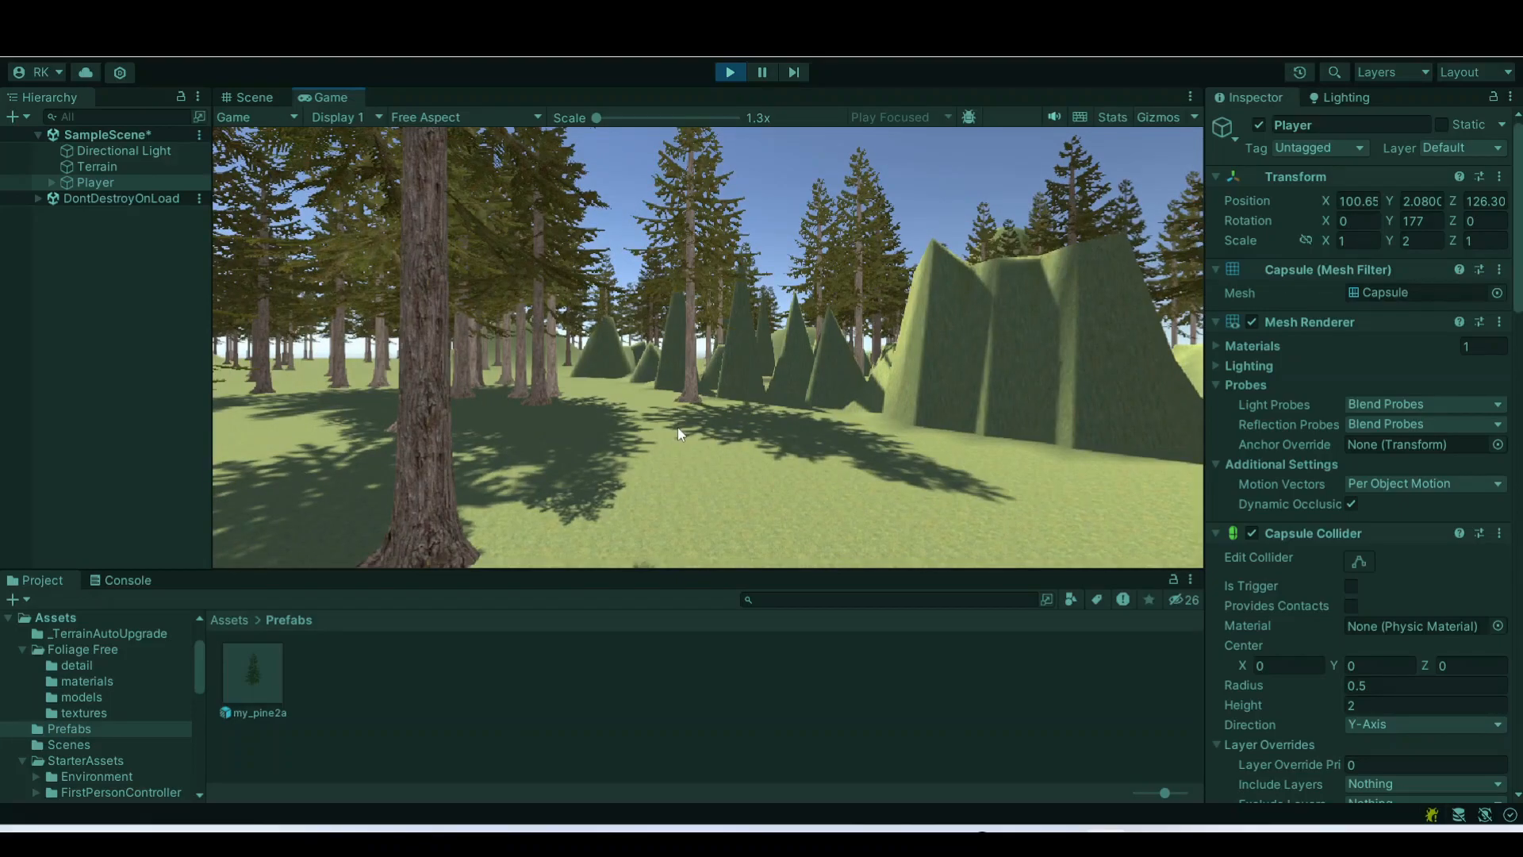
key(s)
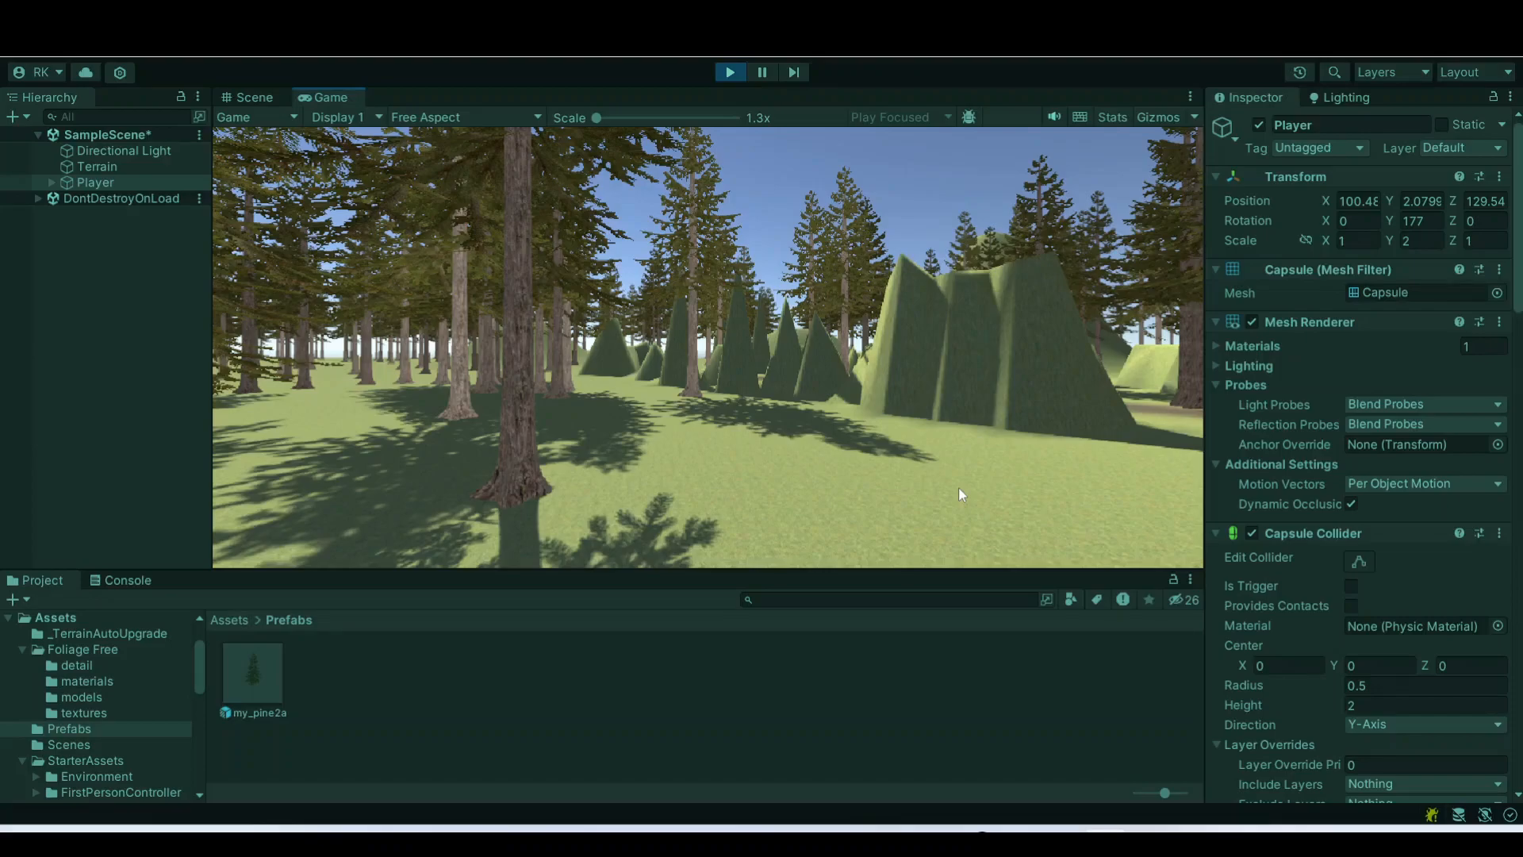
scroll(1335, 541, down, 4)
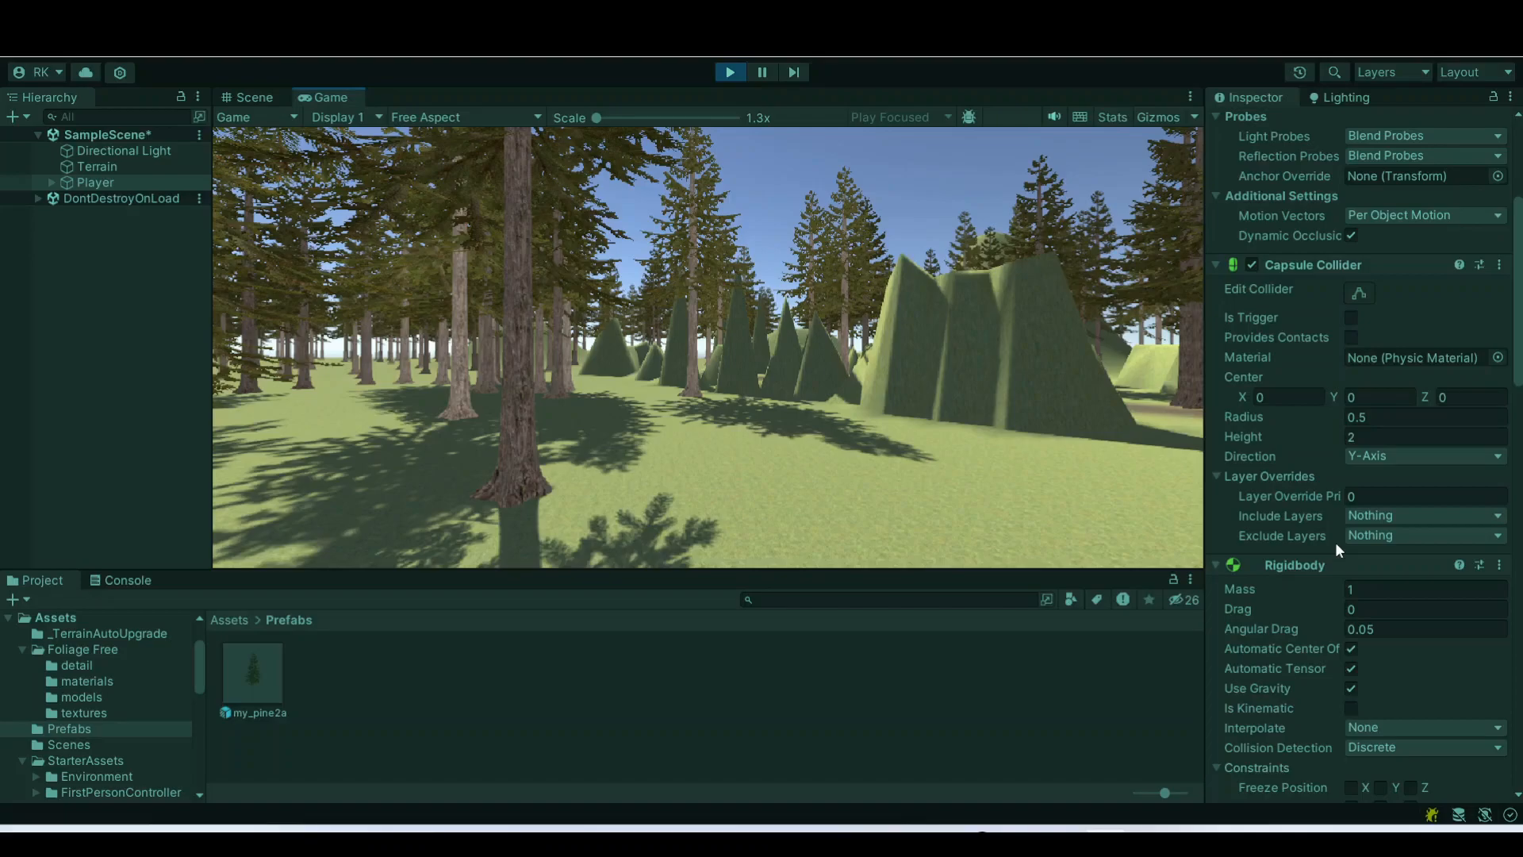
scroll(1335, 541, down, 10)
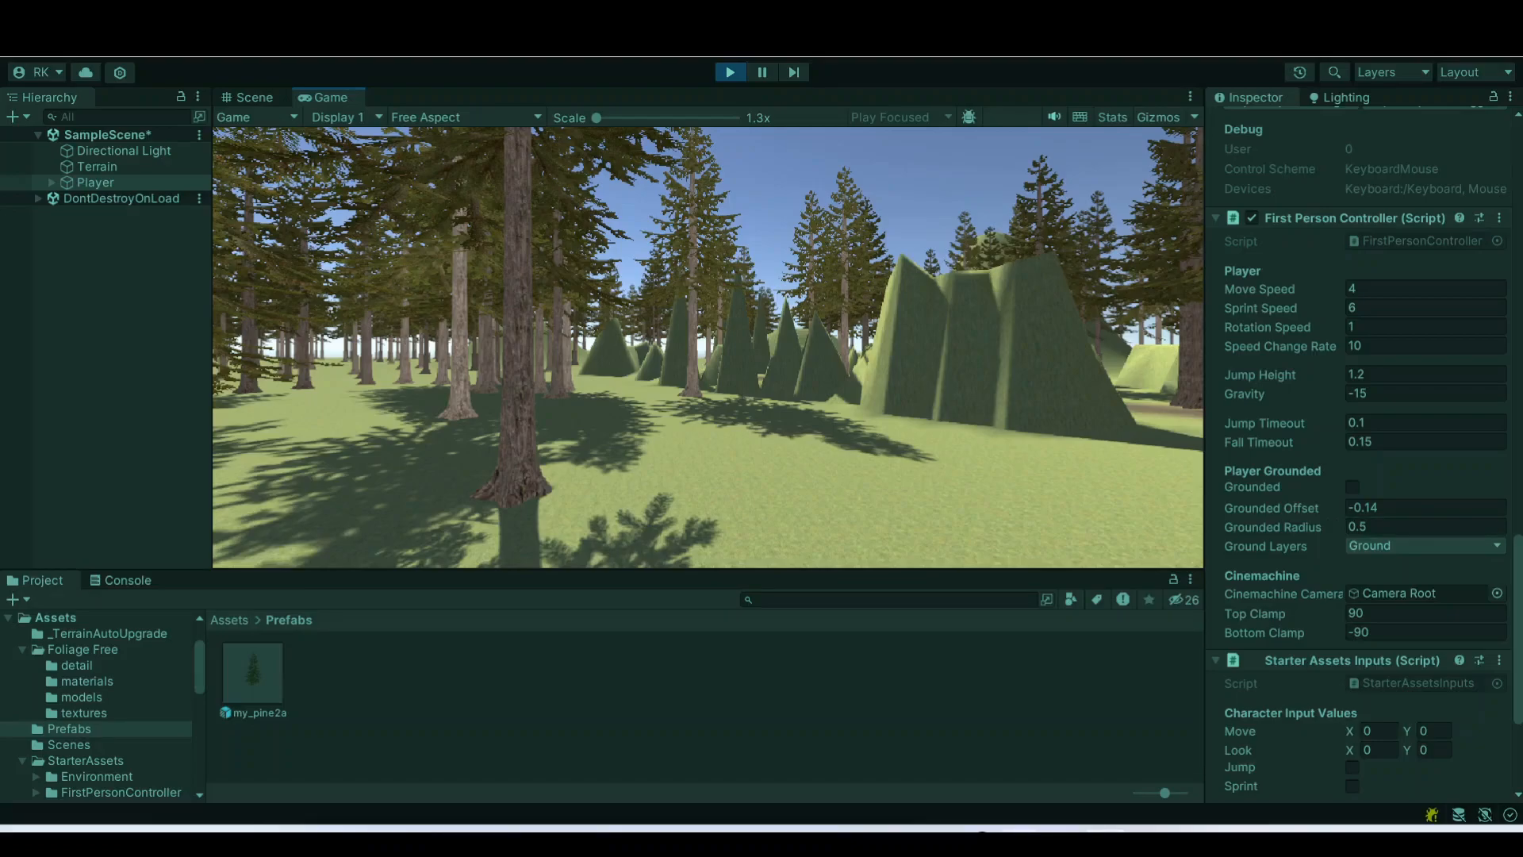
Switch to Visual Studio Code and examine the GroundedRadius and GroundLayers arguments in the GroundedCheck method of FirstPersonController.cs.
key(alt+Tab)
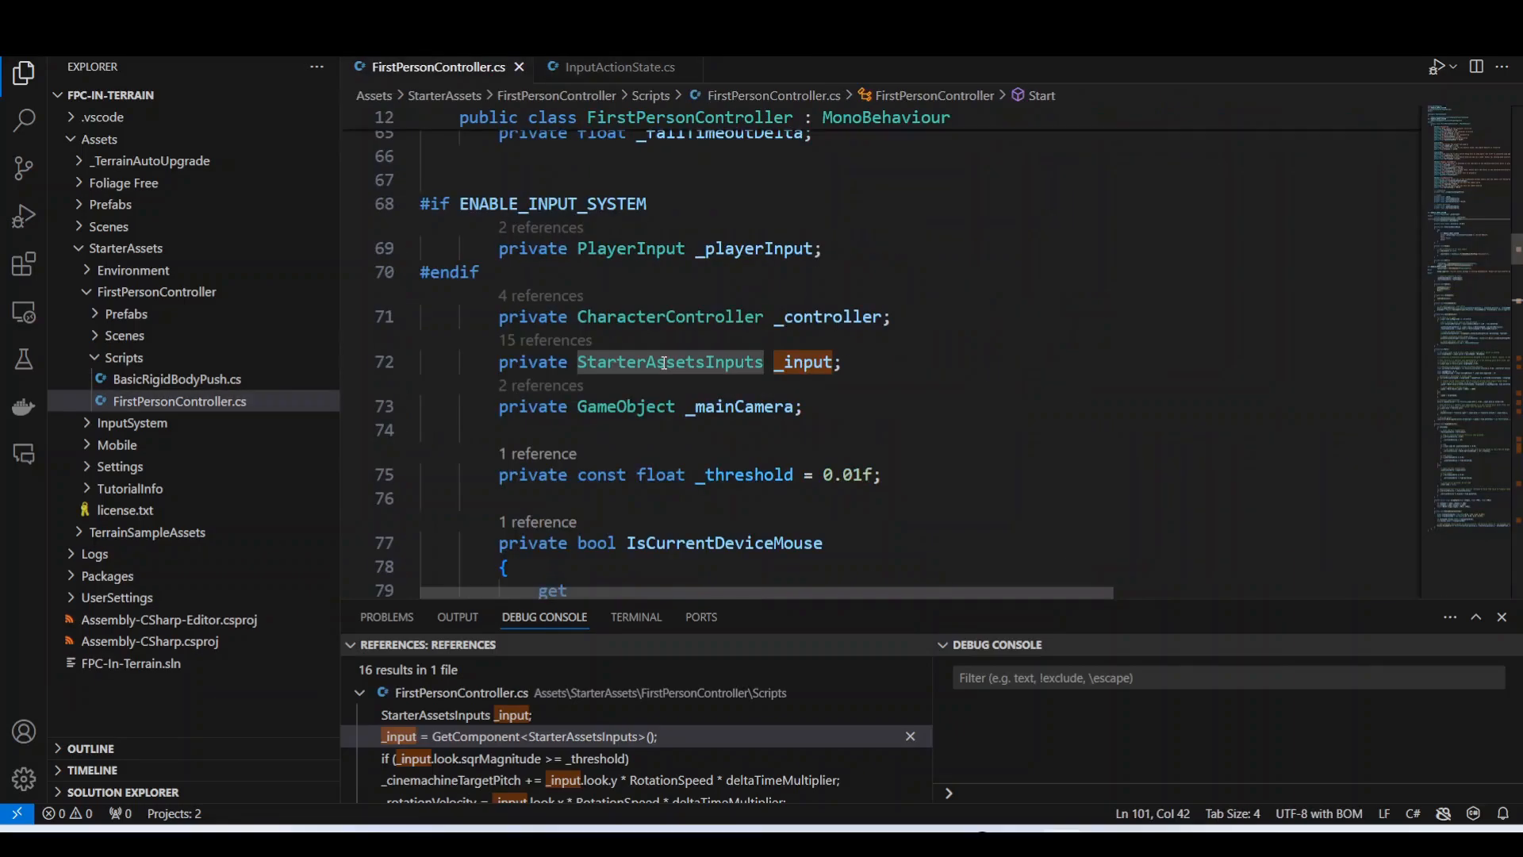
scroll(666, 361, down, 5)
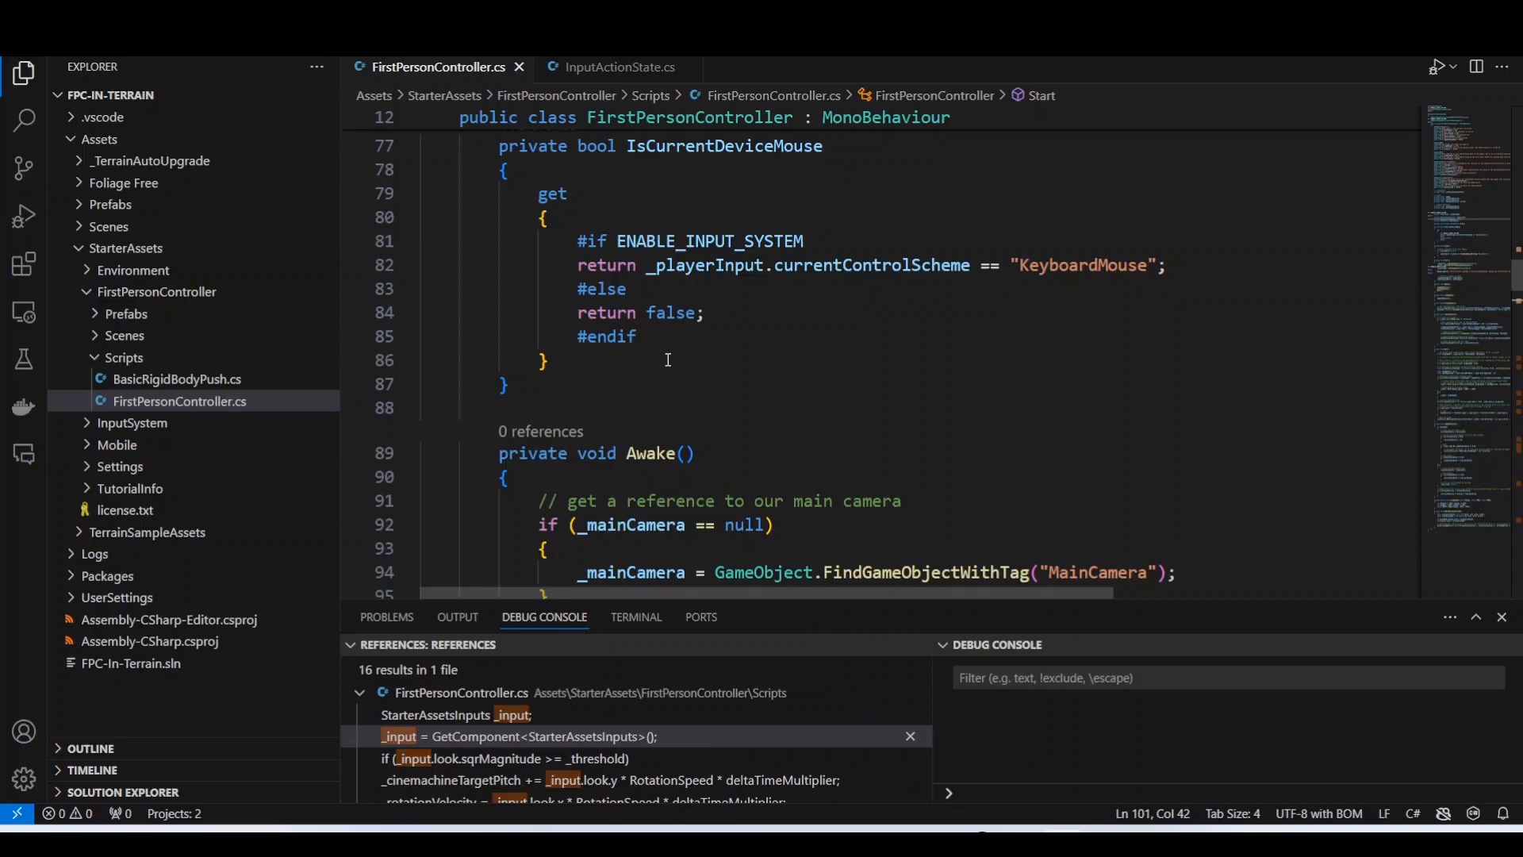
scroll(905, 485, down, 13)
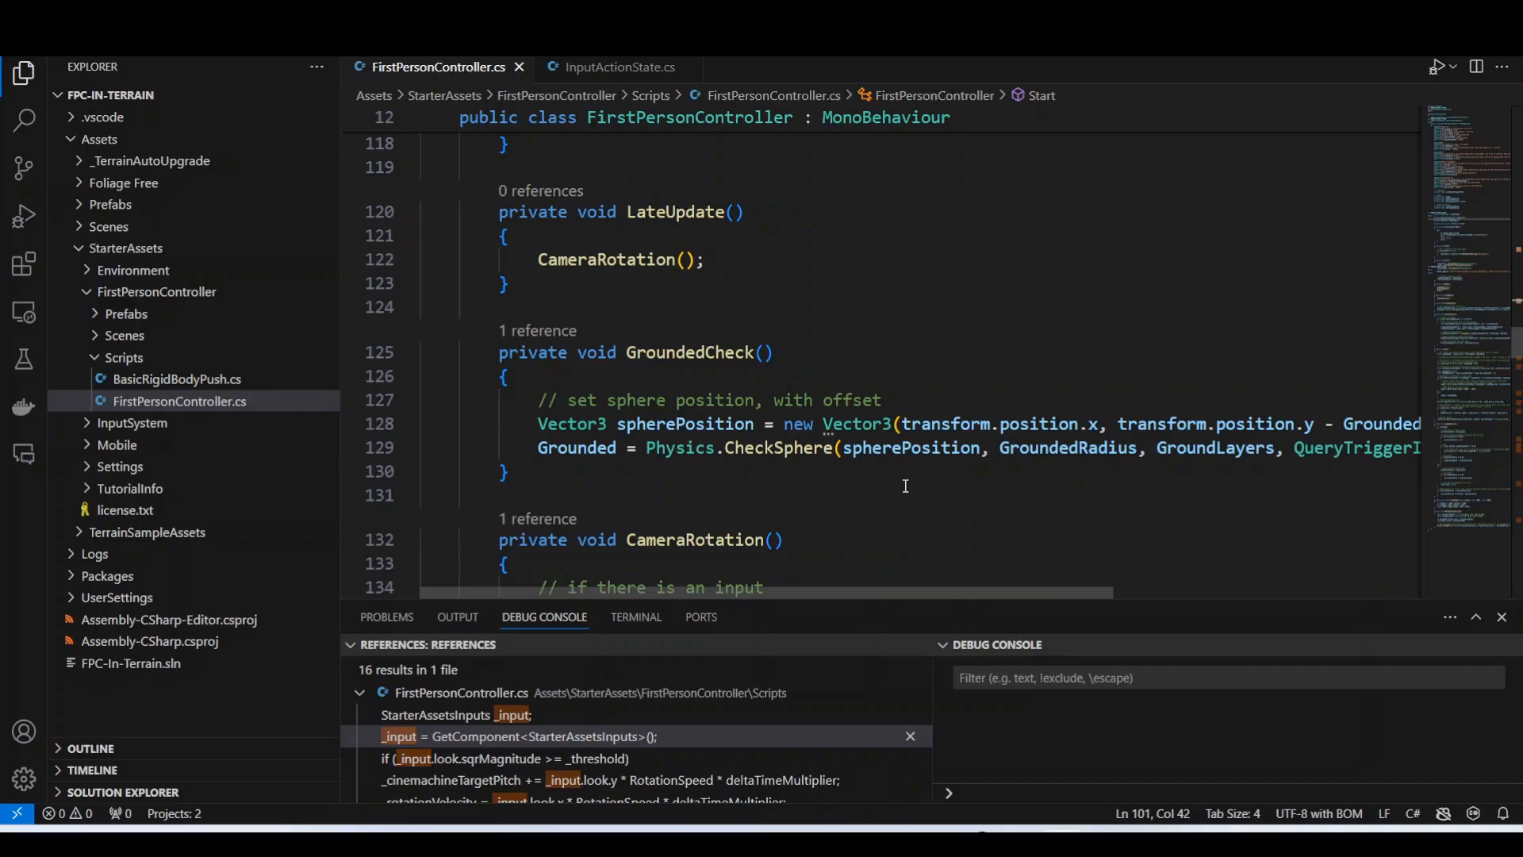
mouse_move(1164, 449)
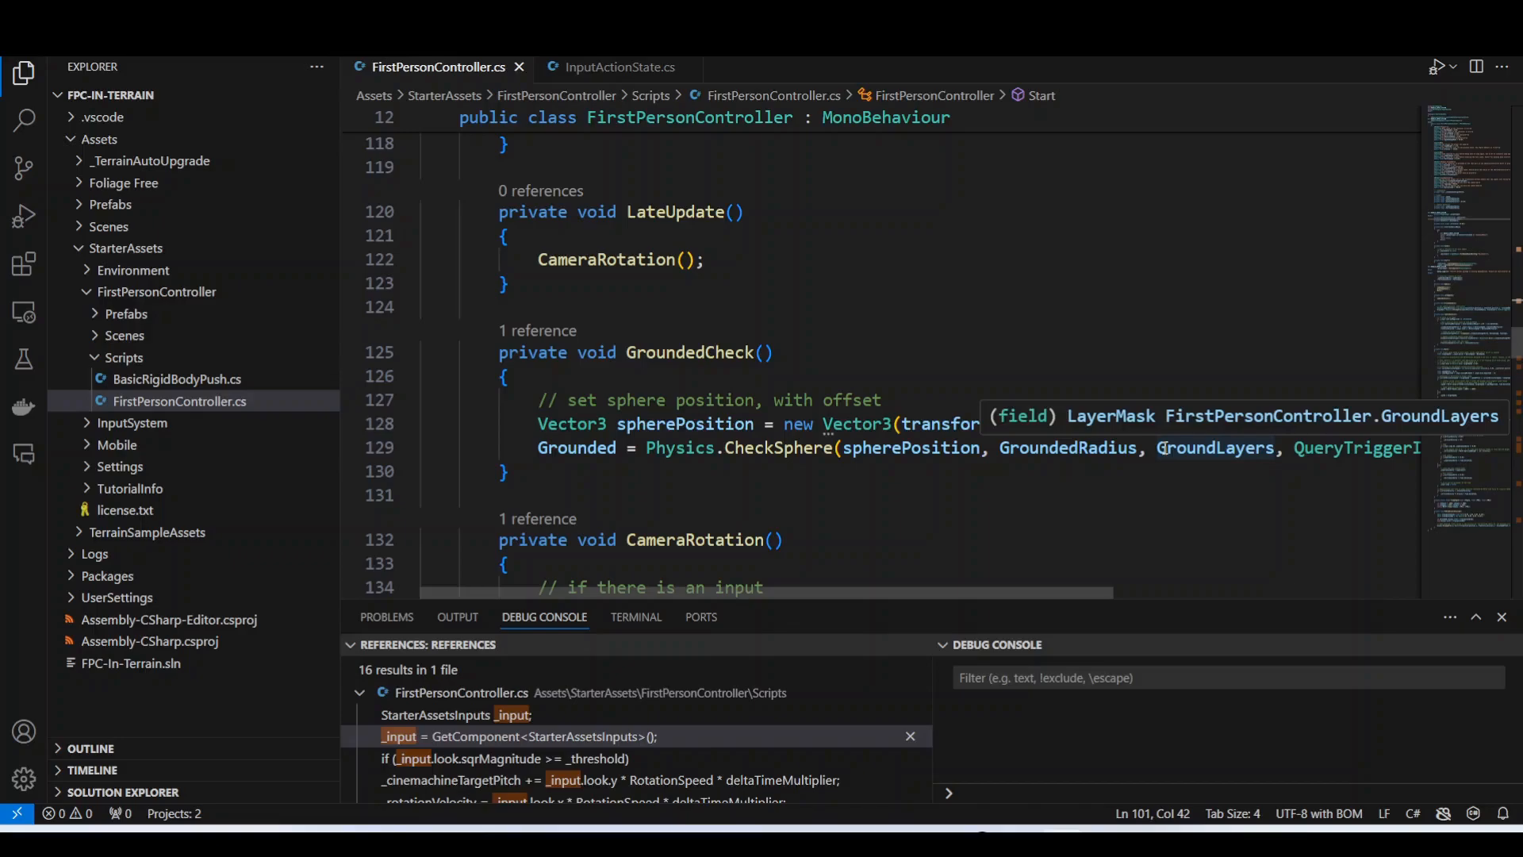
double_click(1060, 449)
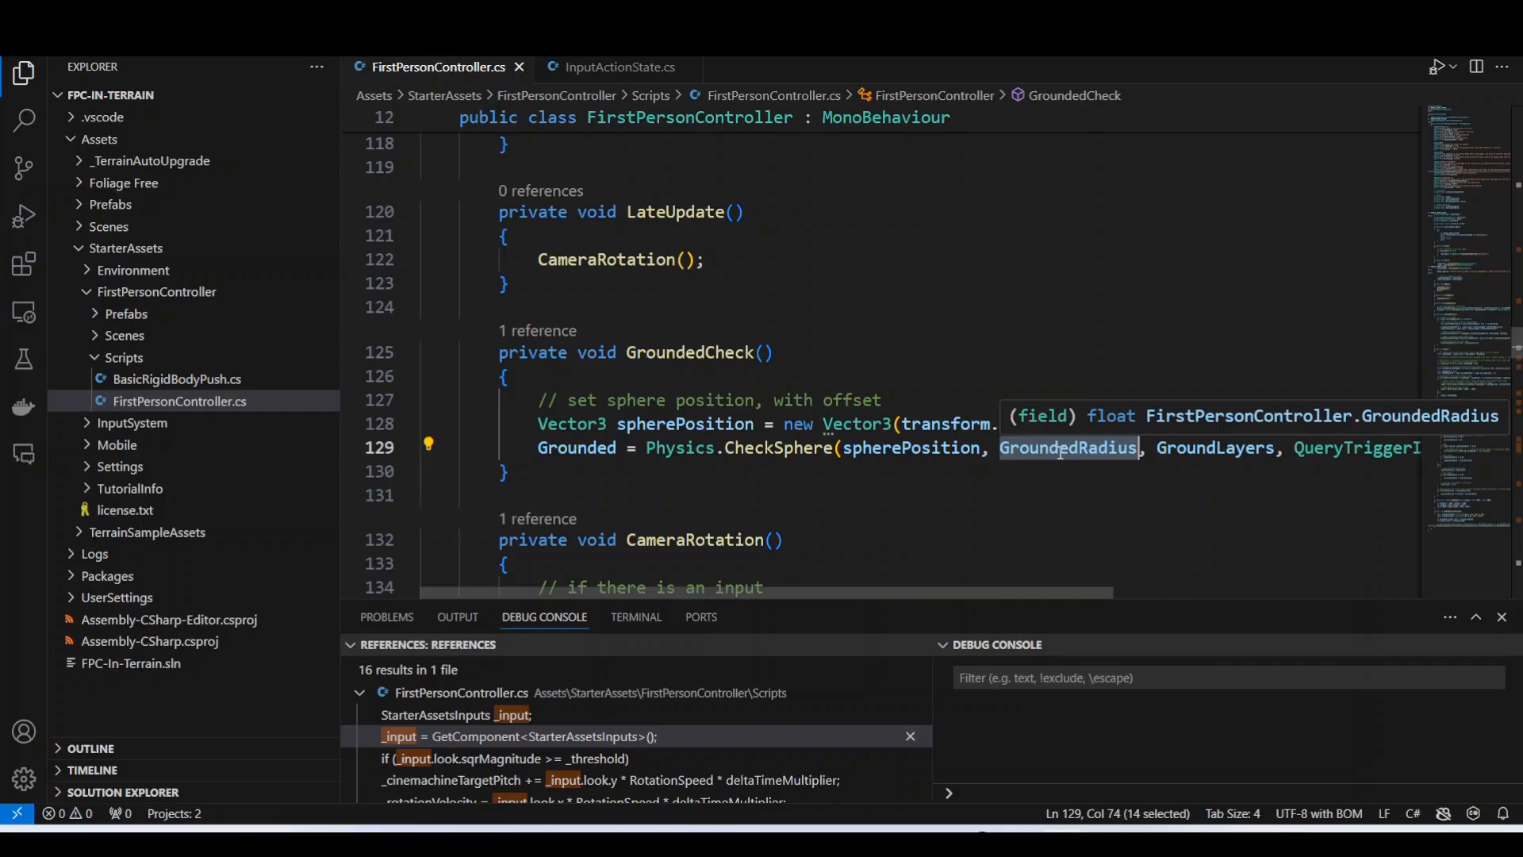
Switch back to Unity and set the Grounded Radius of the Player's First Person Controller to 3.
key(alt+Tab)
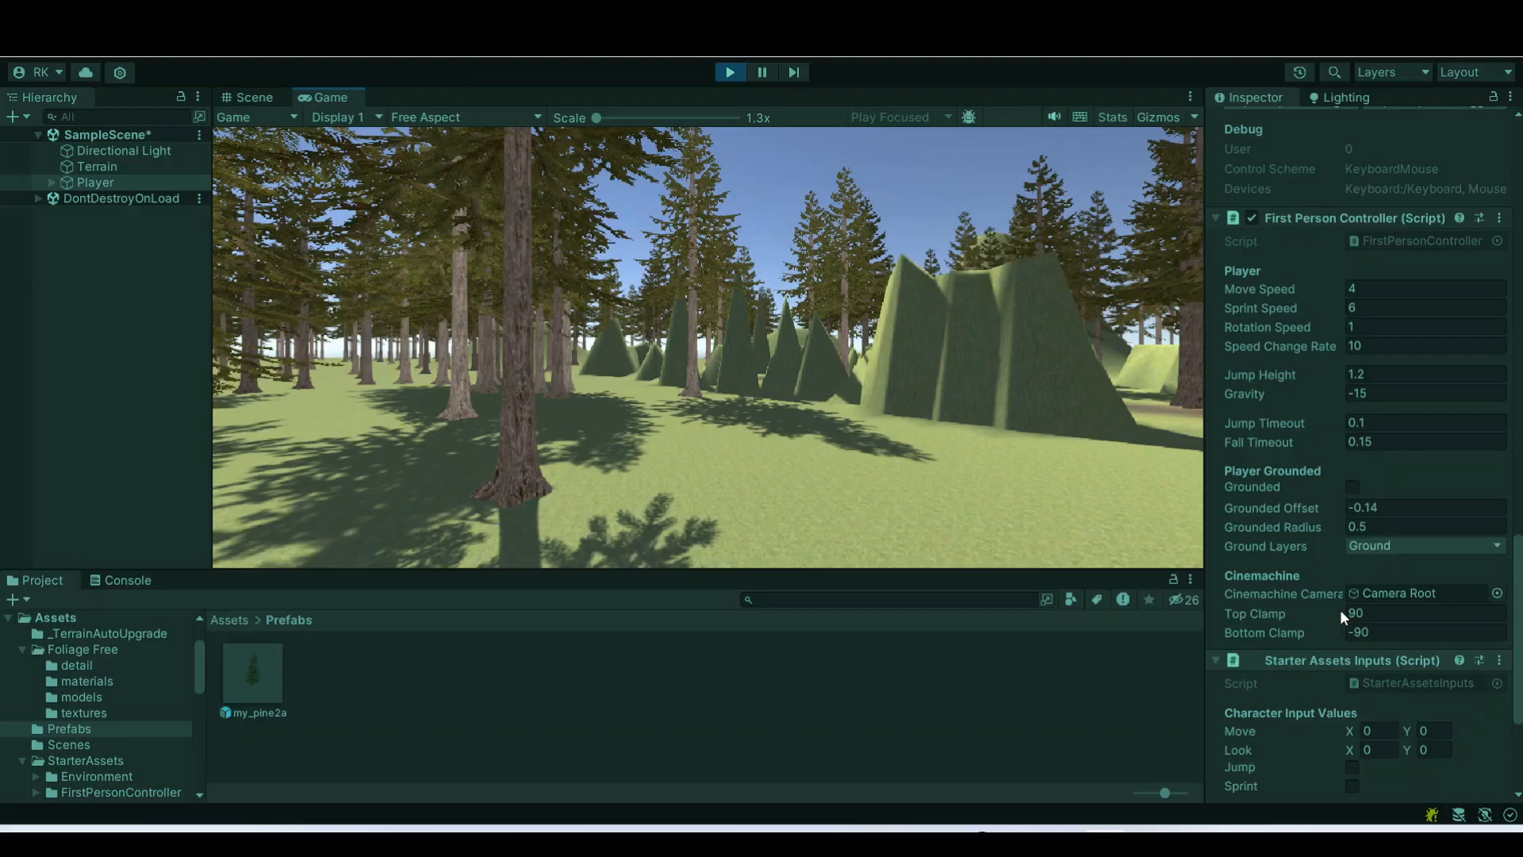
scroll(1381, 246, up, 10)
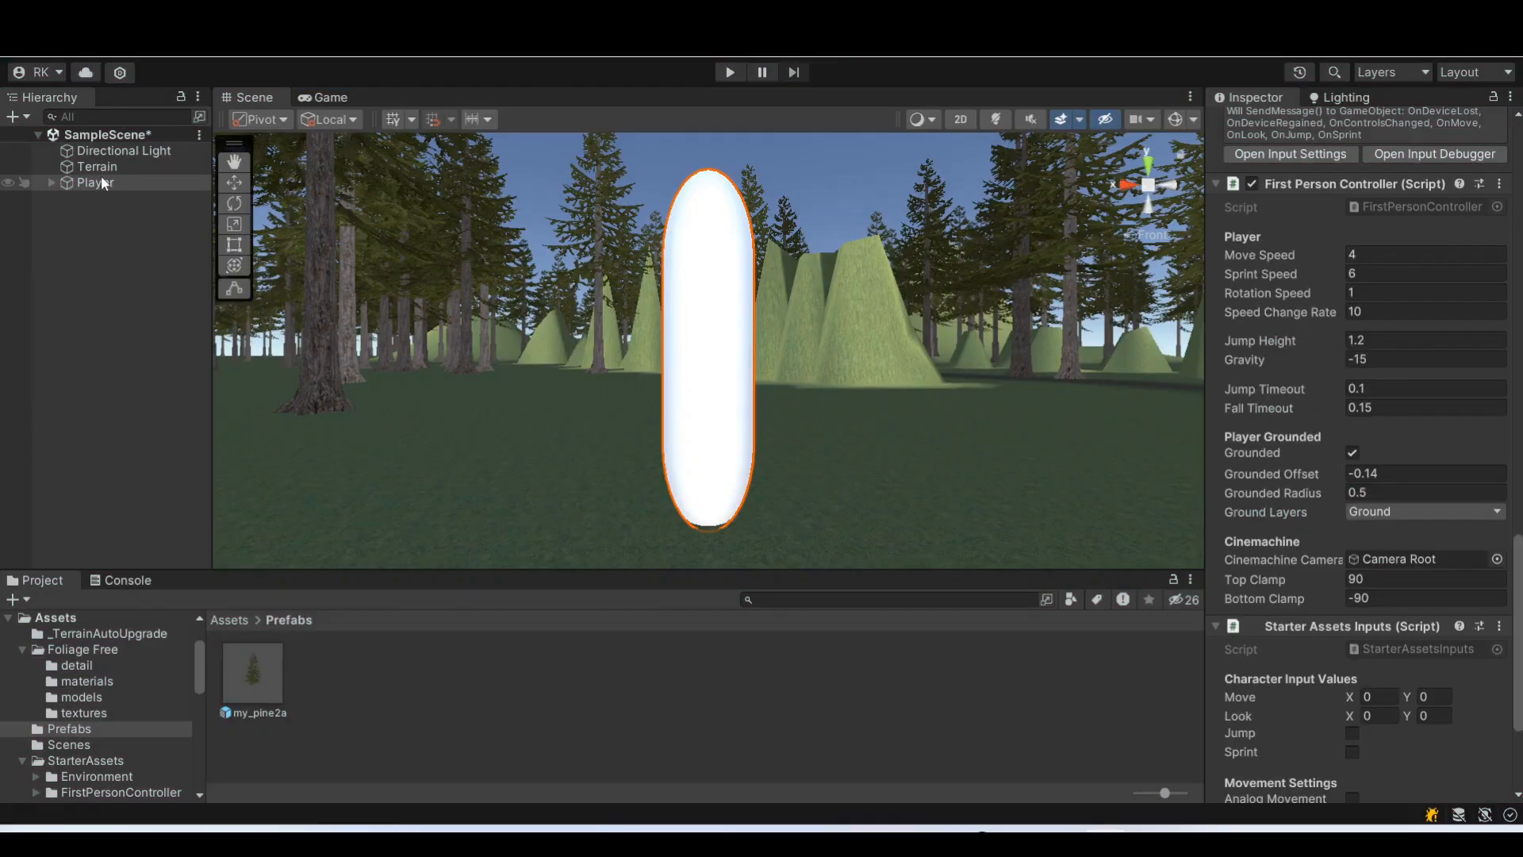
scroll(1357, 665, up, 5)
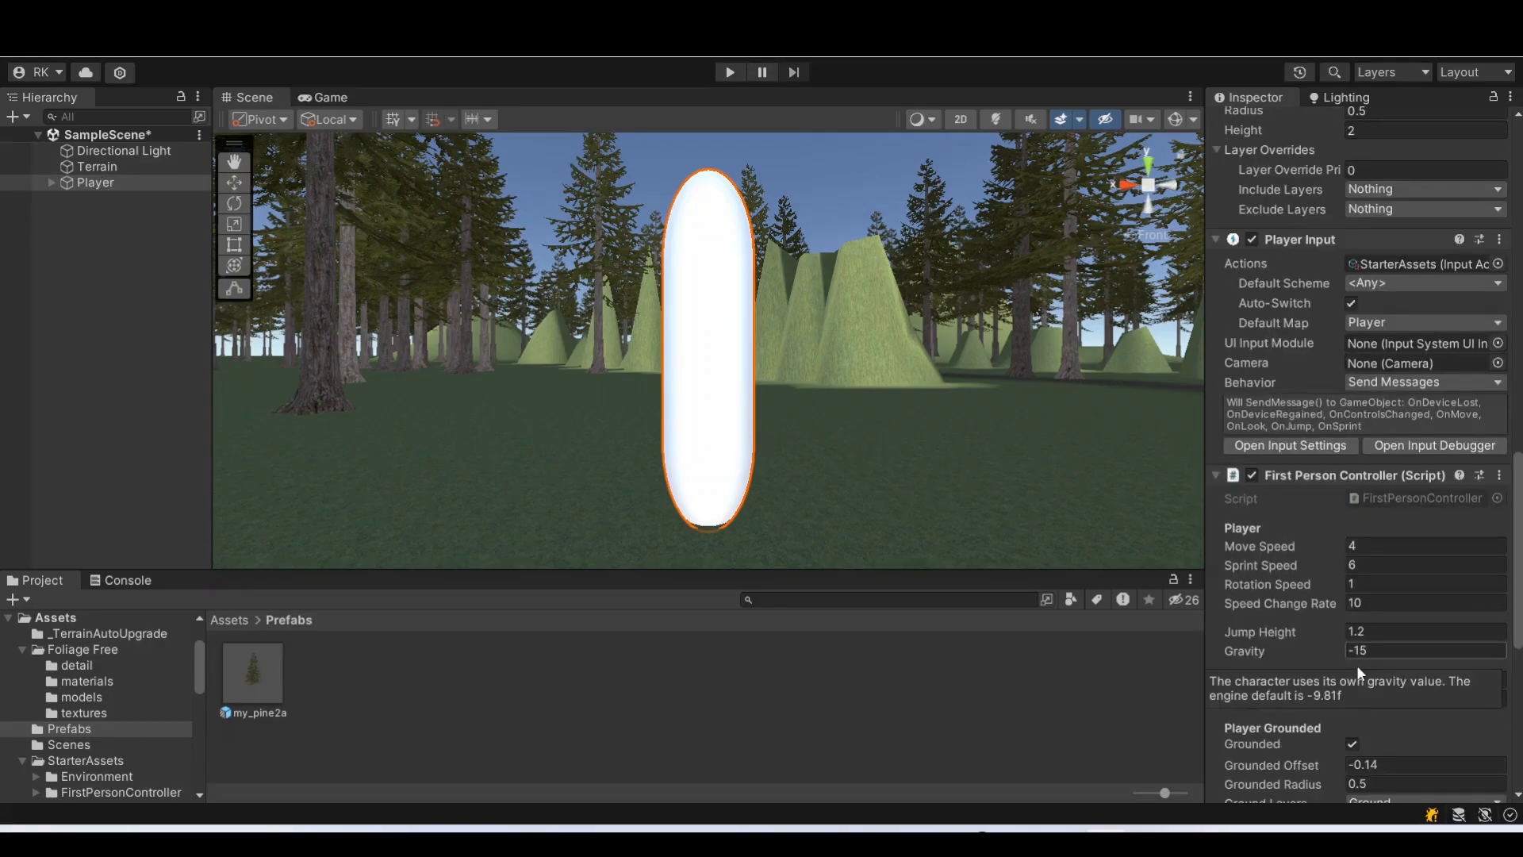
scroll(1357, 665, down, 4)
click(1411, 565)
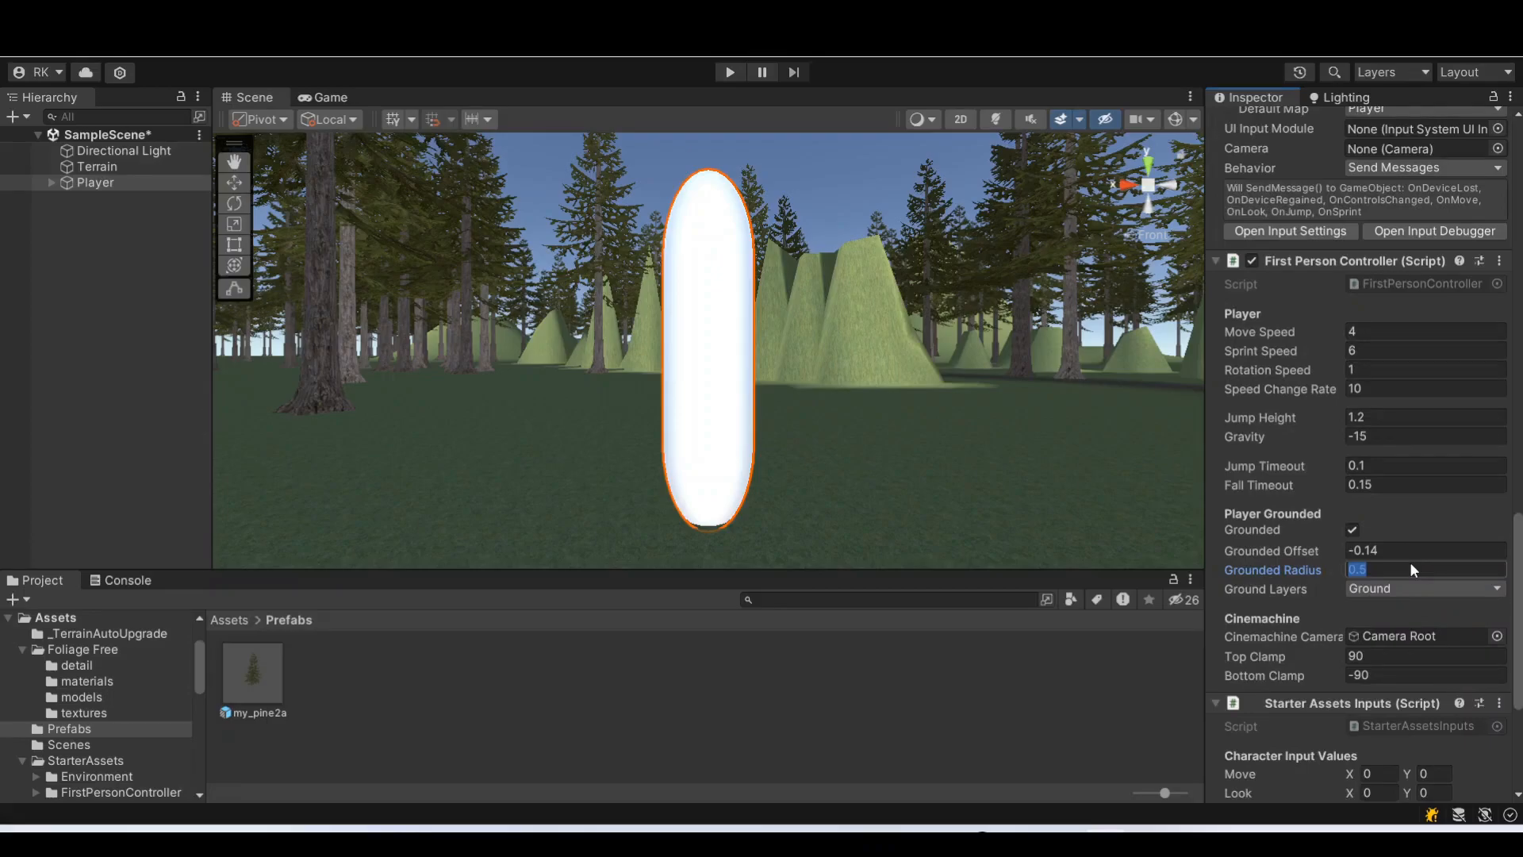
text(3)
scroll(1349, 571, down, 3)
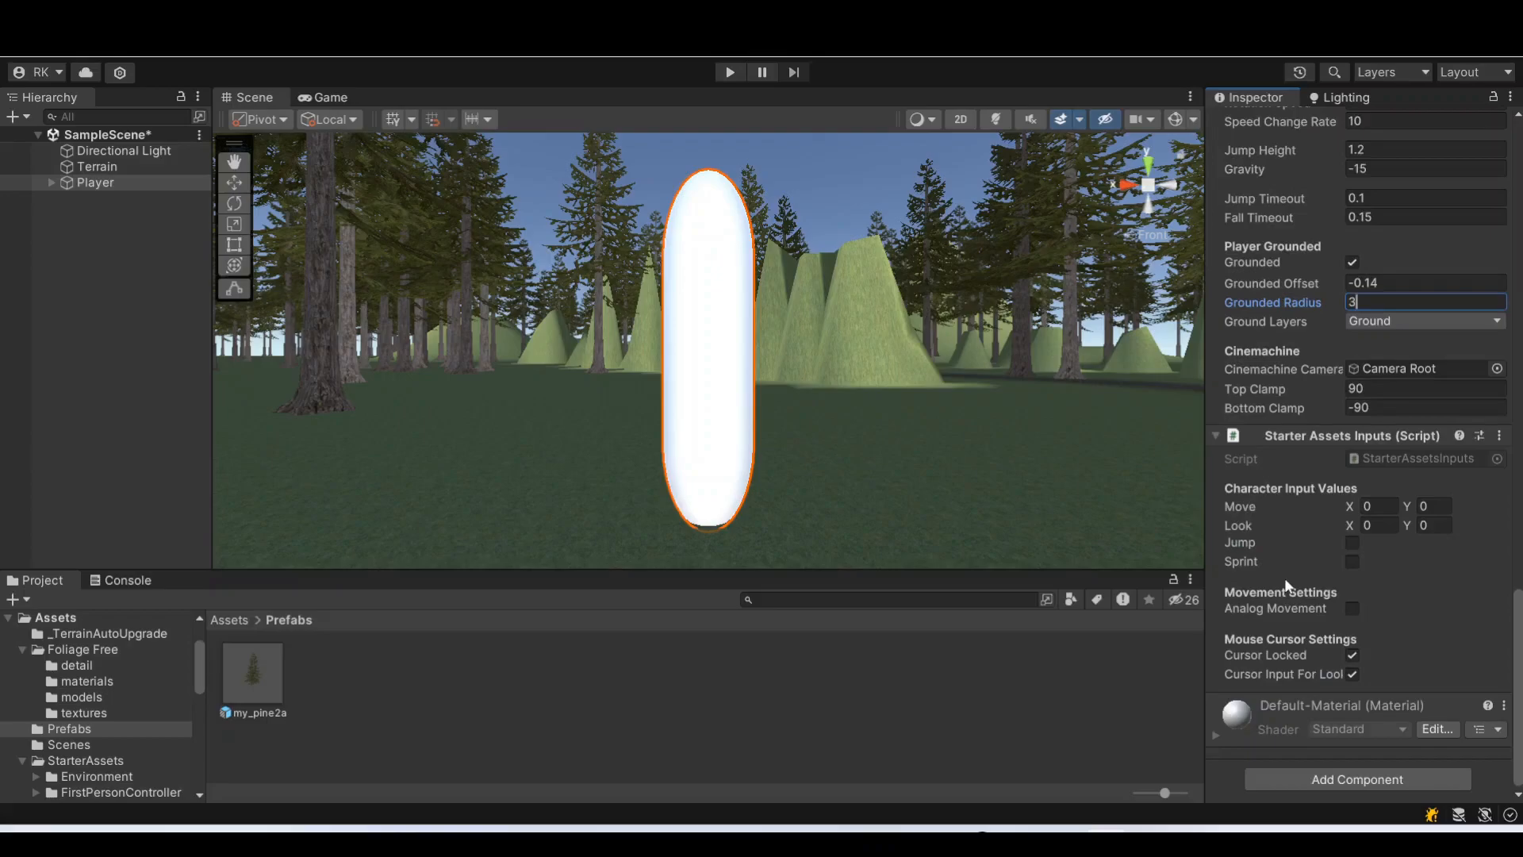
scroll(1286, 586, up, 8)
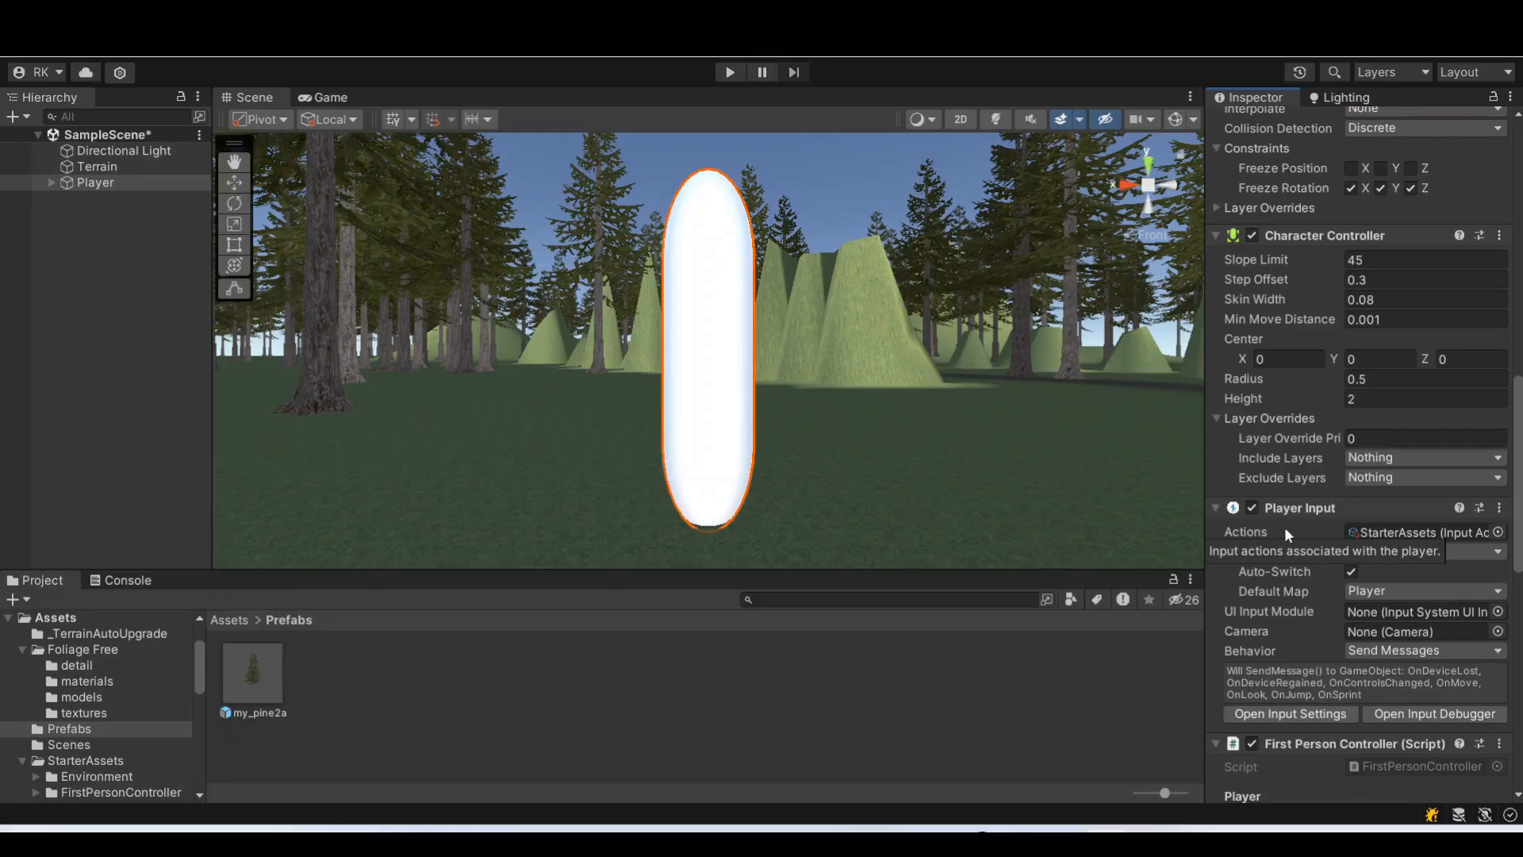
scroll(1283, 527, up, 1)
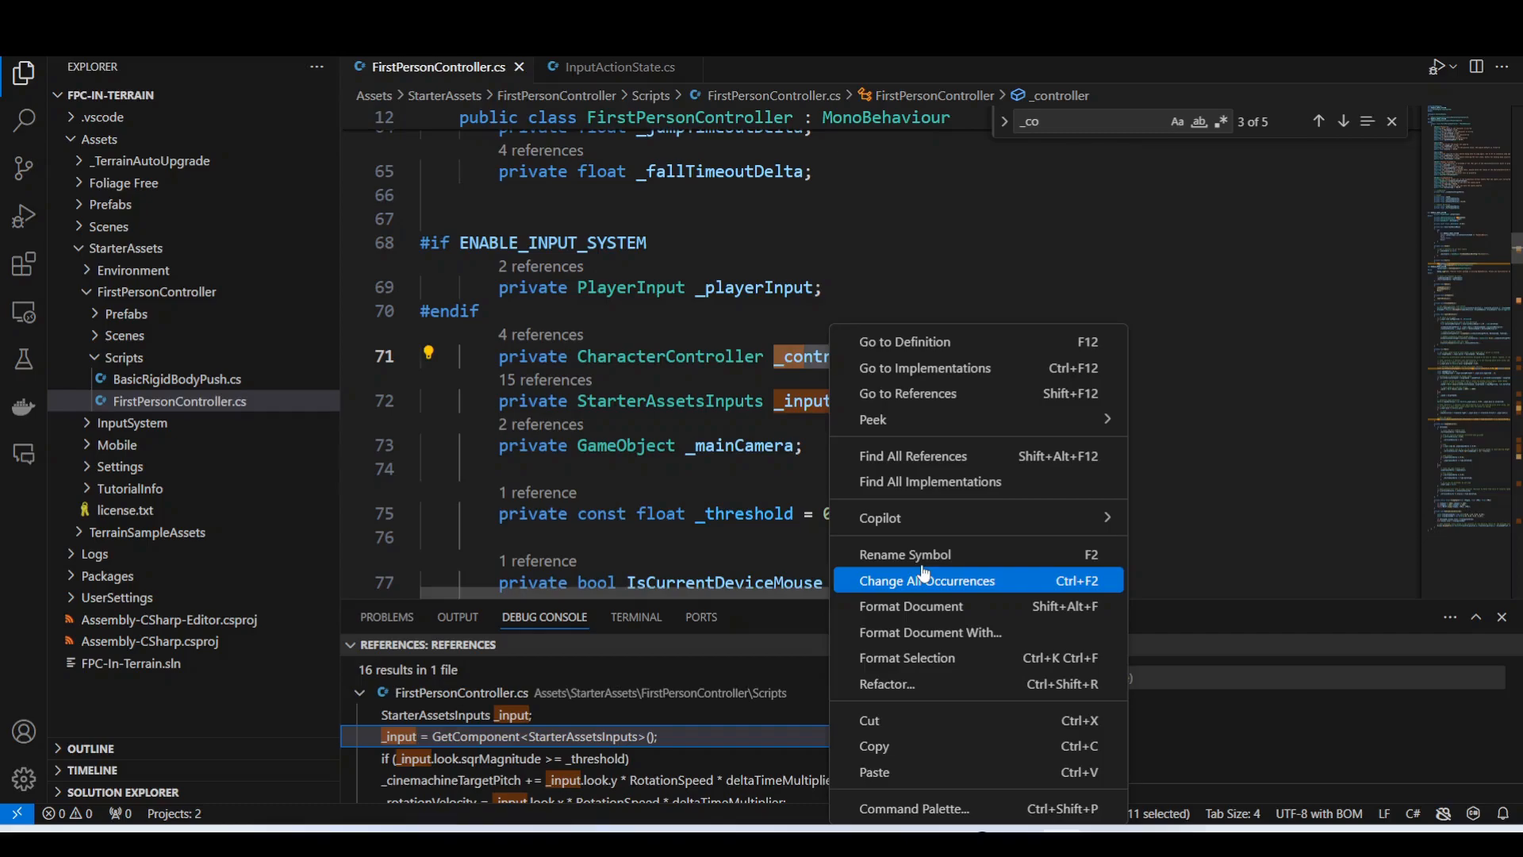
Find all references to _controller in FirstPersonController.cs and review its declaration and its CharacterController assignment in Start.
click(913, 456)
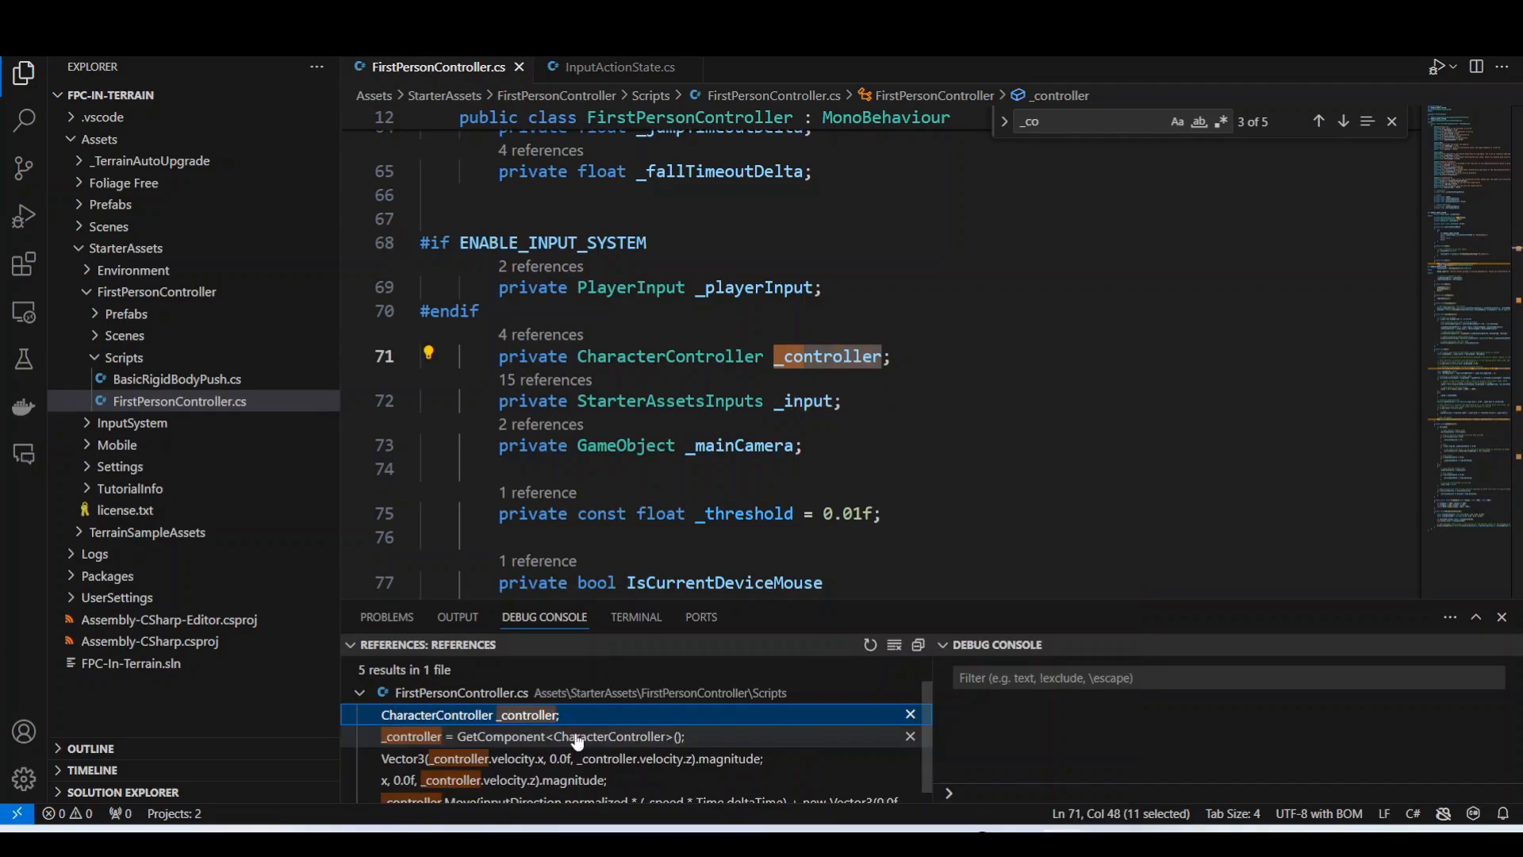
click(576, 738)
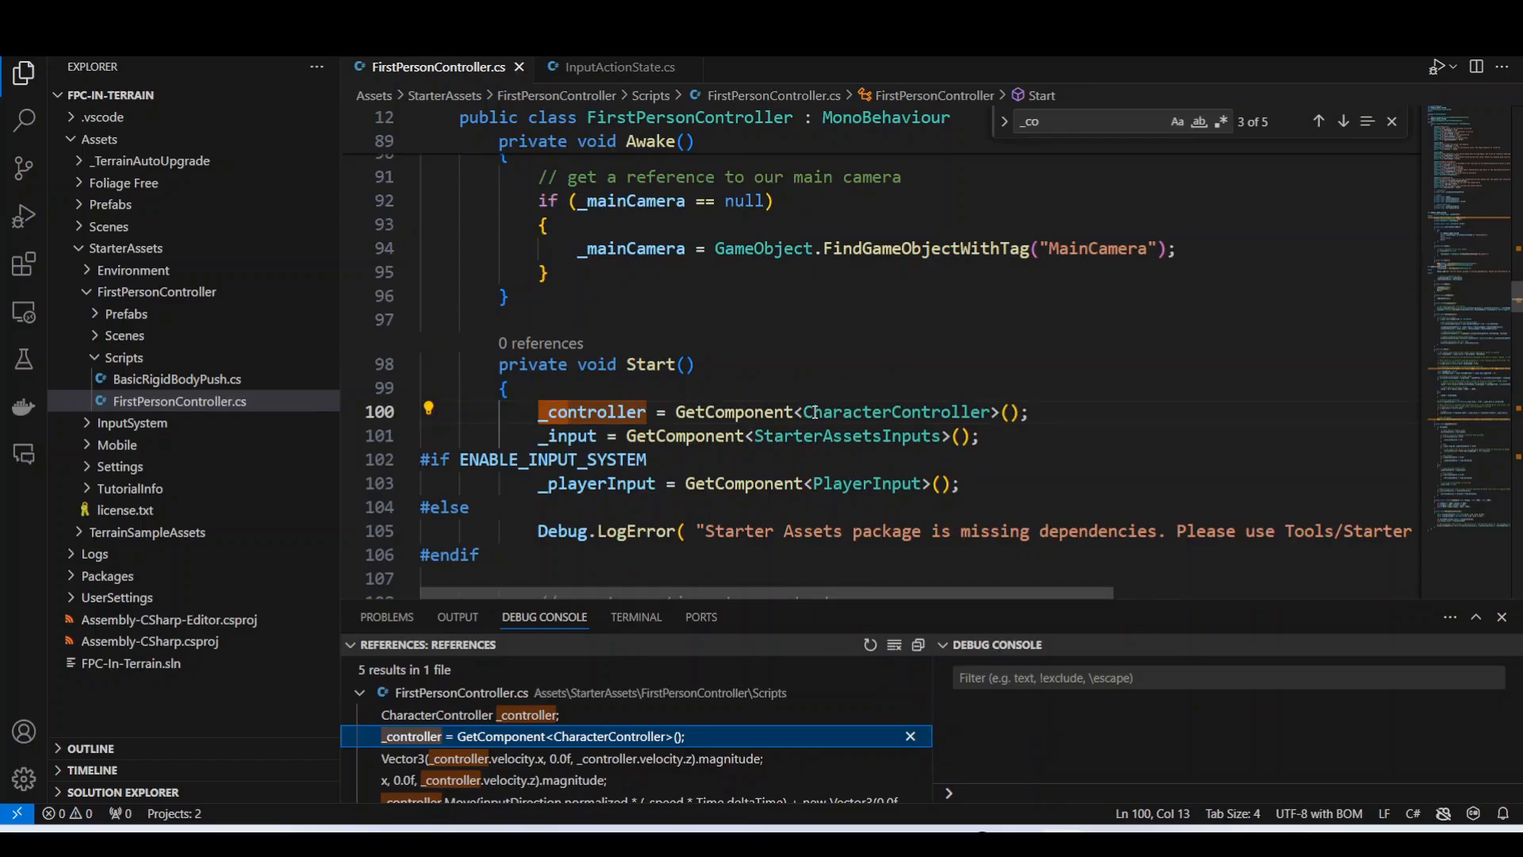
double_click(881, 414)
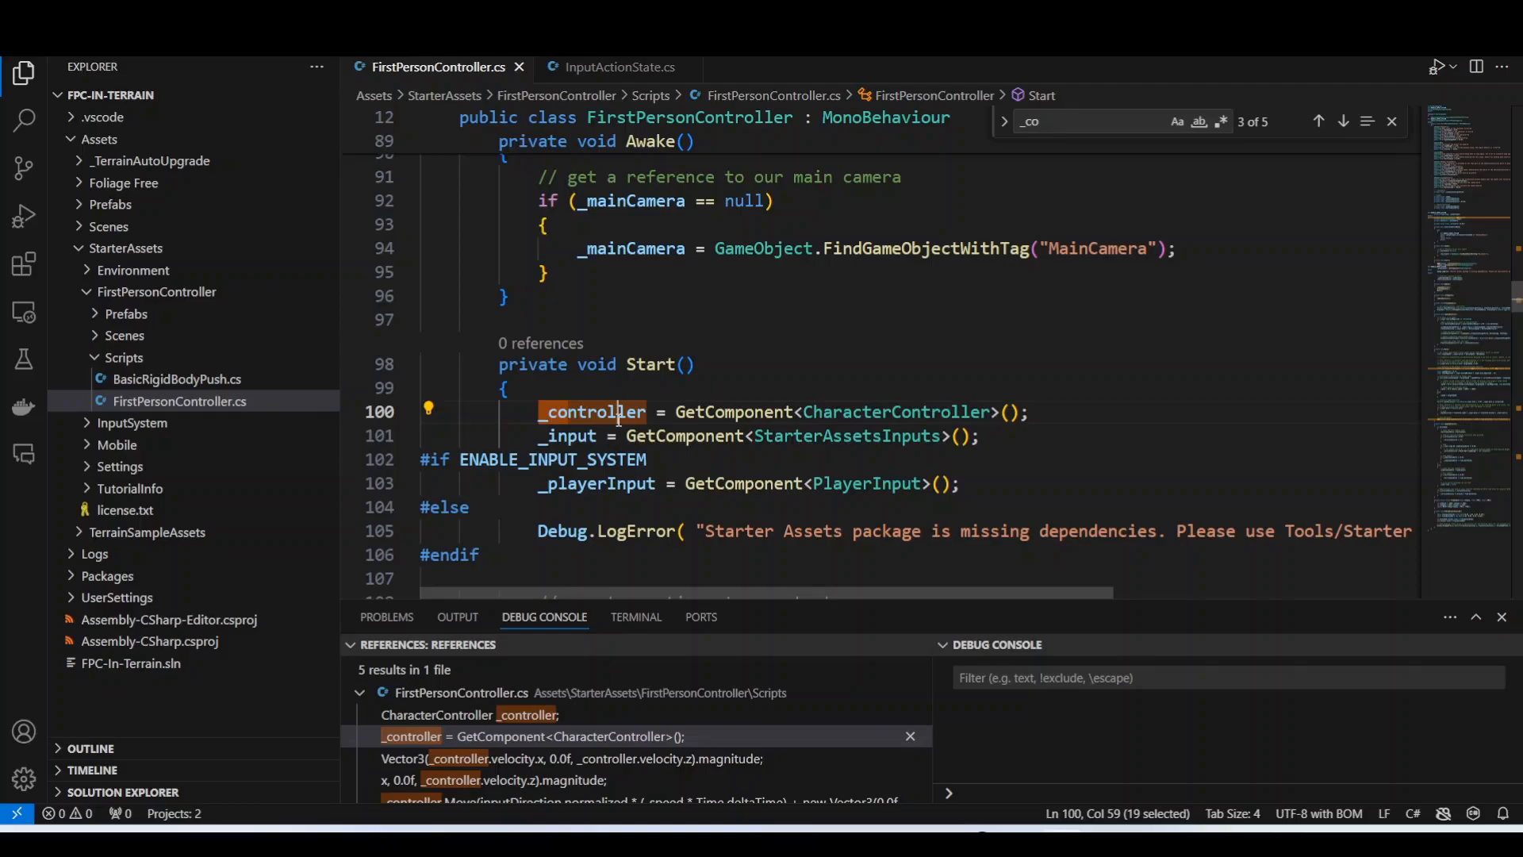
click(619, 416)
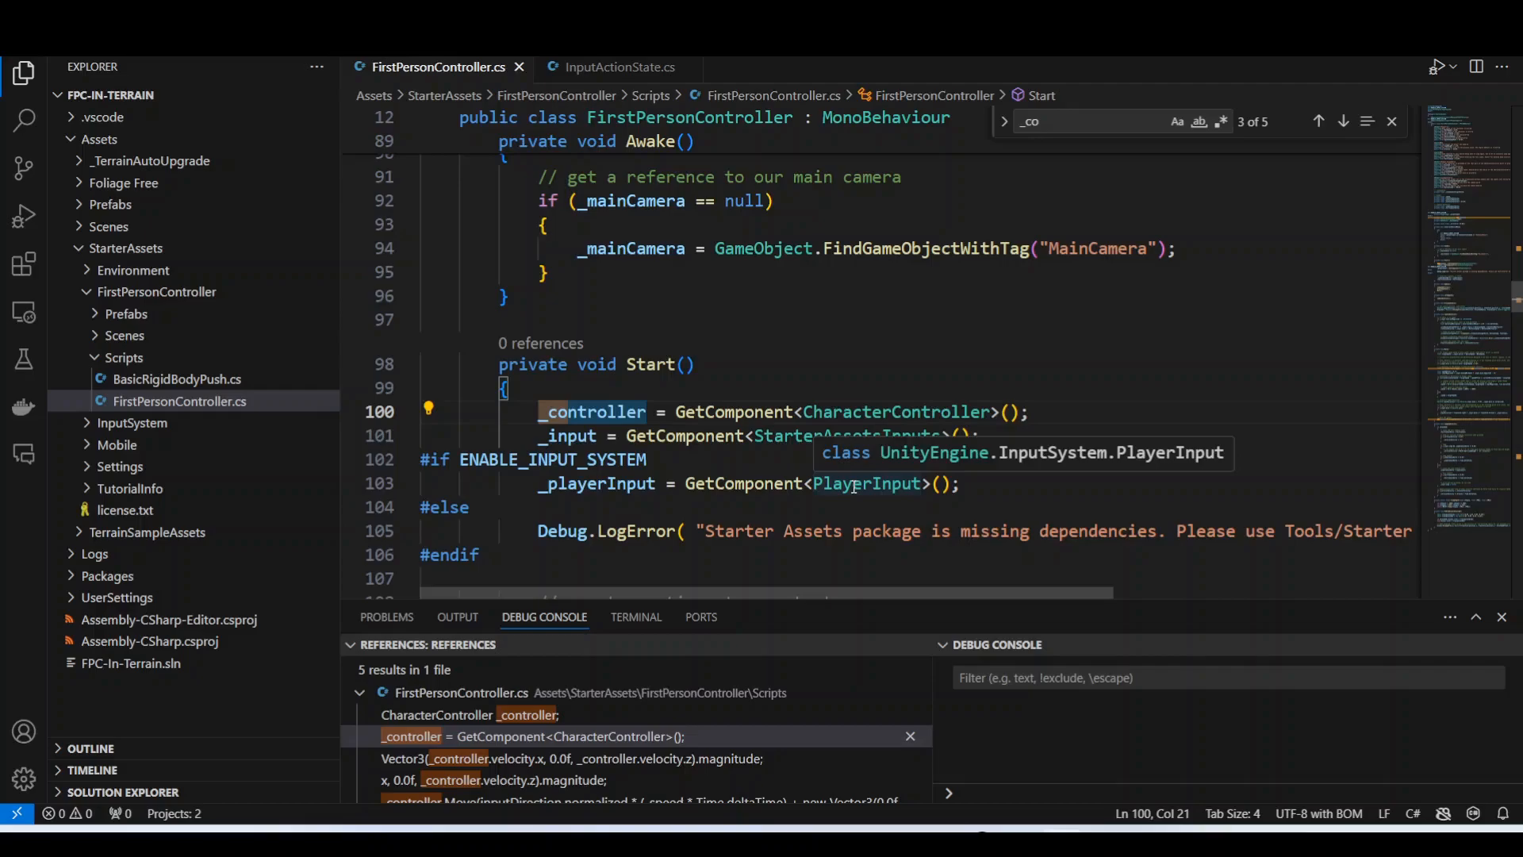
scroll(852, 463, down, 3)
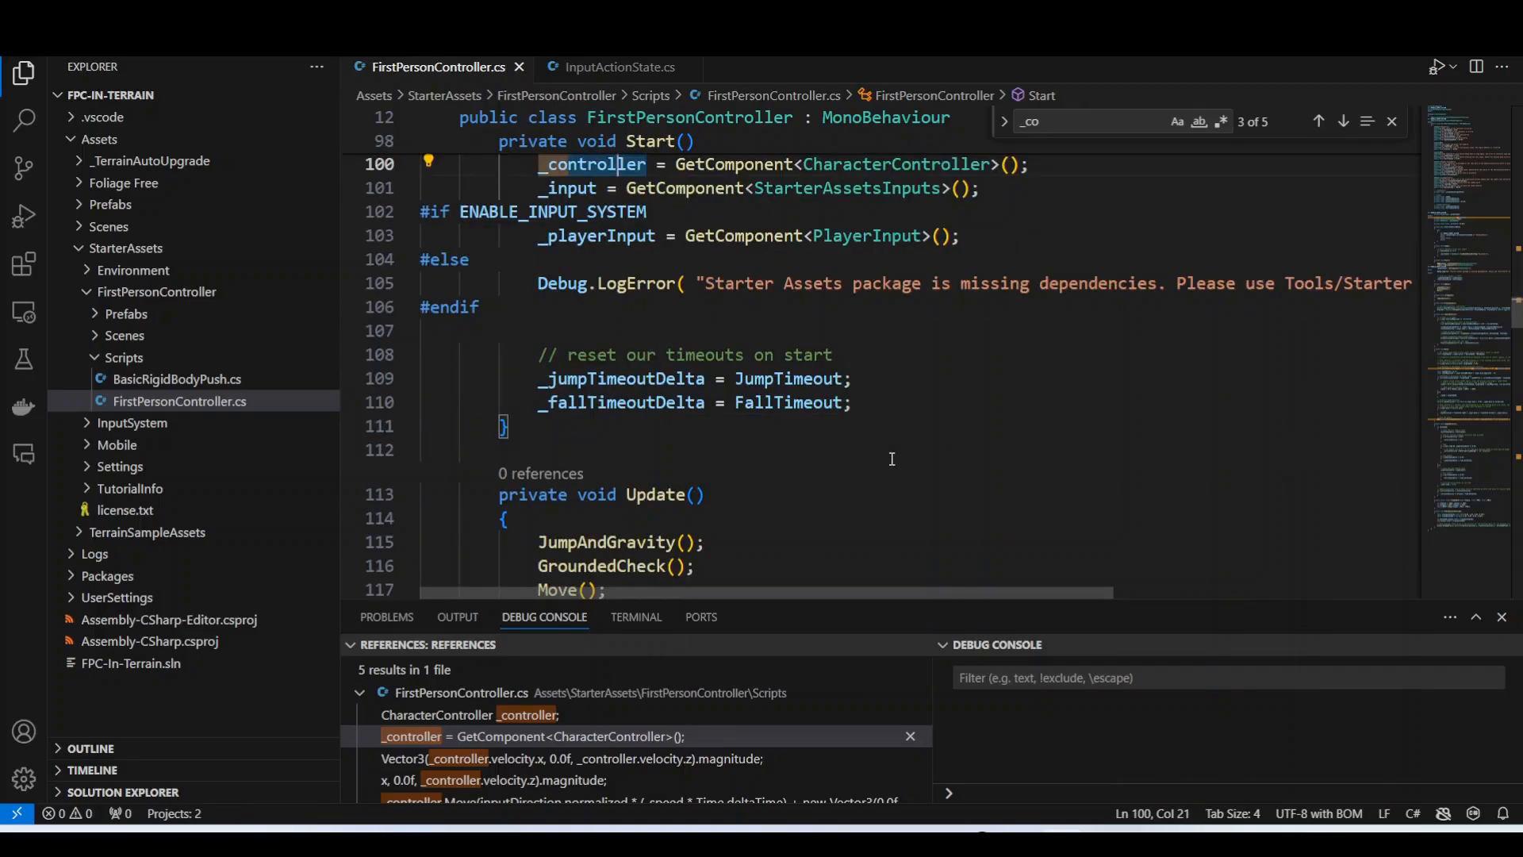
scroll(892, 459, down, 2)
scroll(891, 459, up, 3)
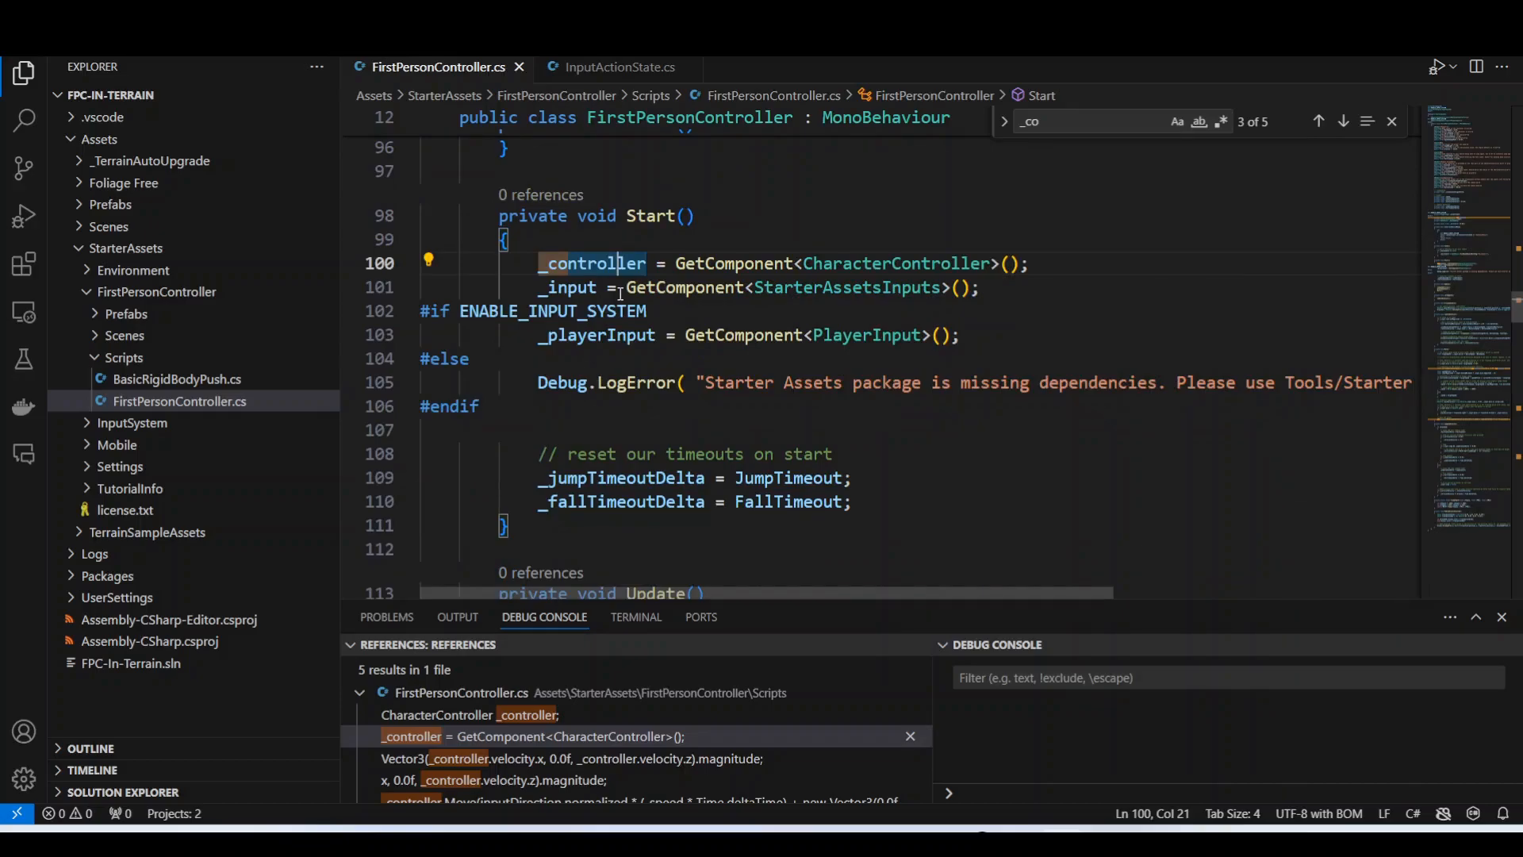
scroll(620, 294, up, 10)
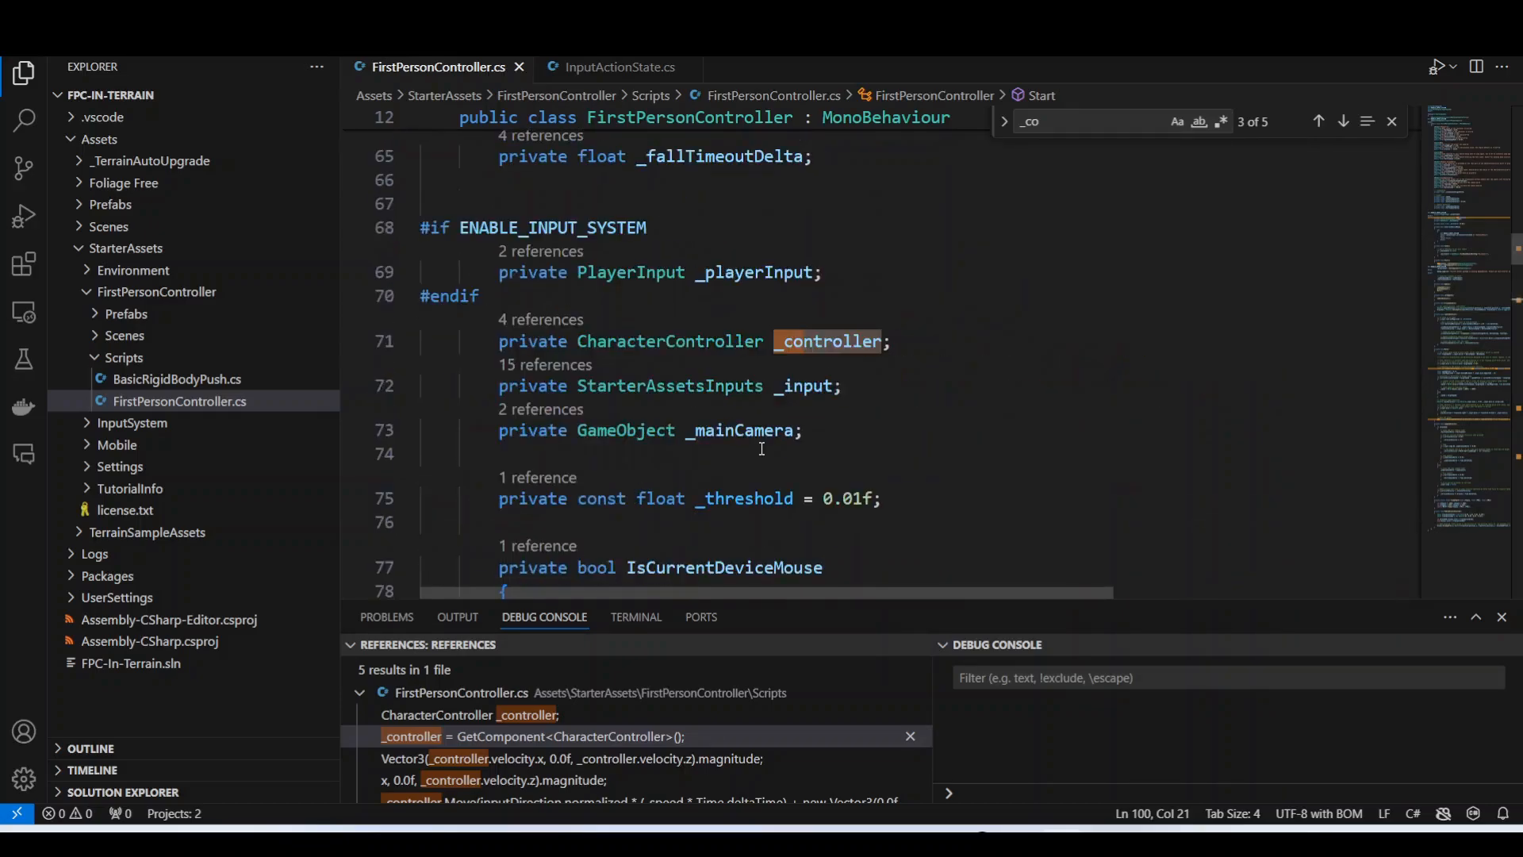
scroll(762, 449, down, 1)
scroll(761, 449, down, 15)
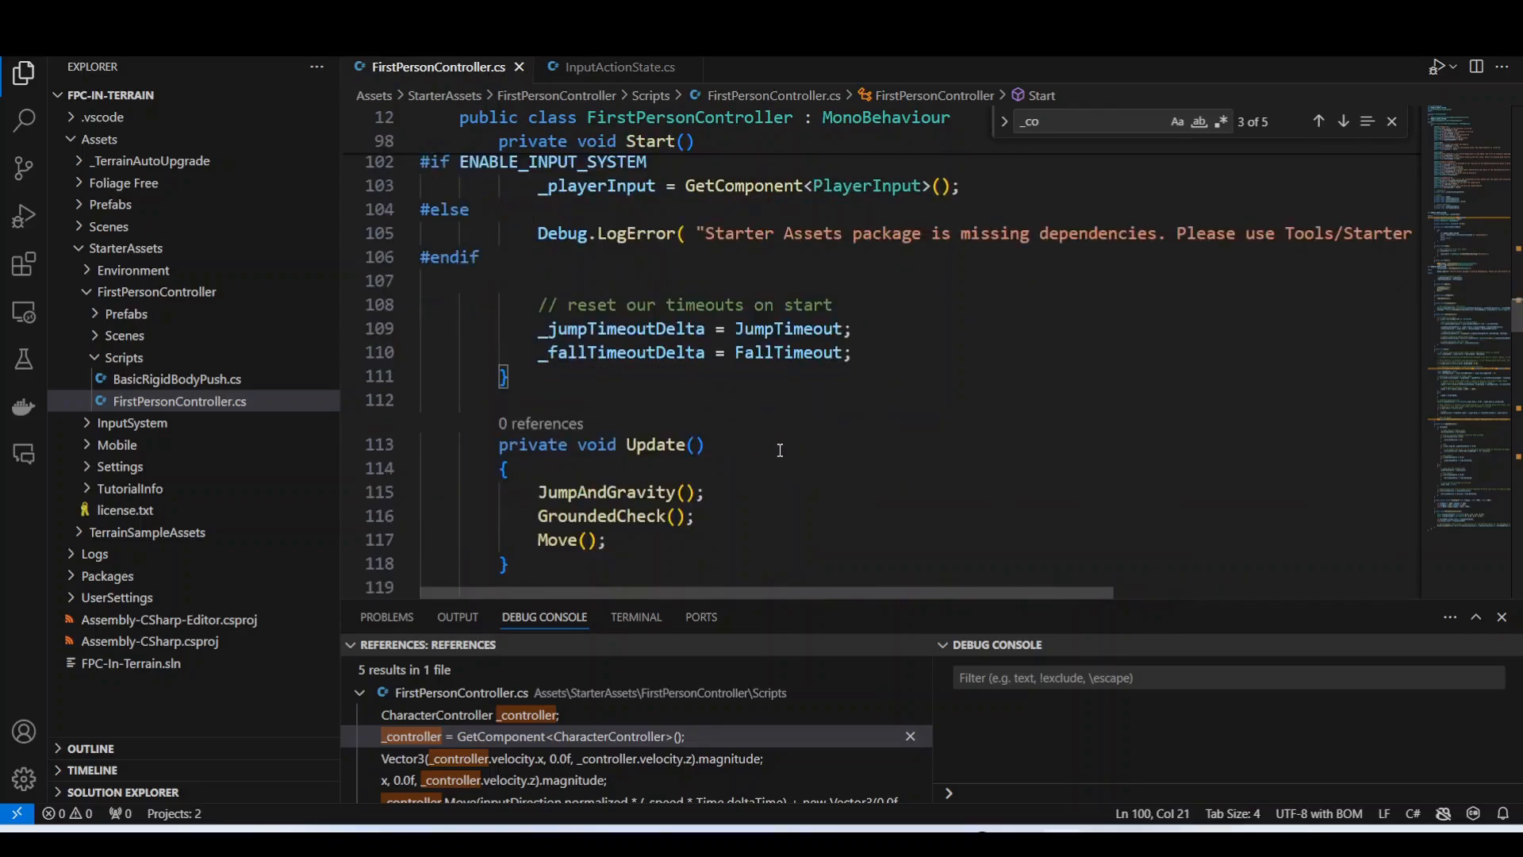
Insert two blank lines at the start of the GroundedCheck body and begin a statement with "Gro" on the first one.
click(674, 353)
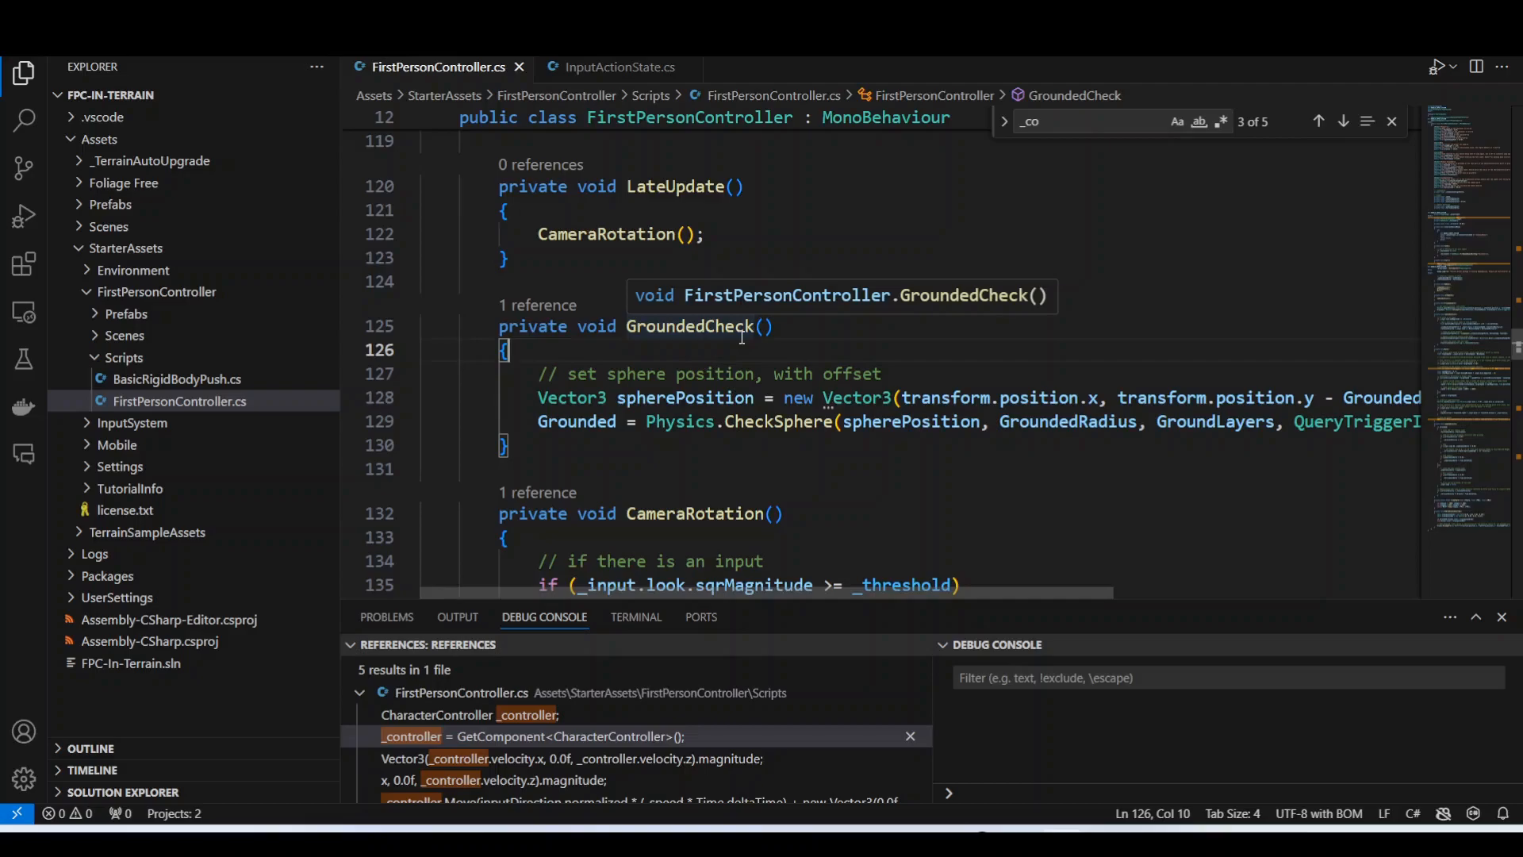
key(Return)
key(Return)
key(Up)
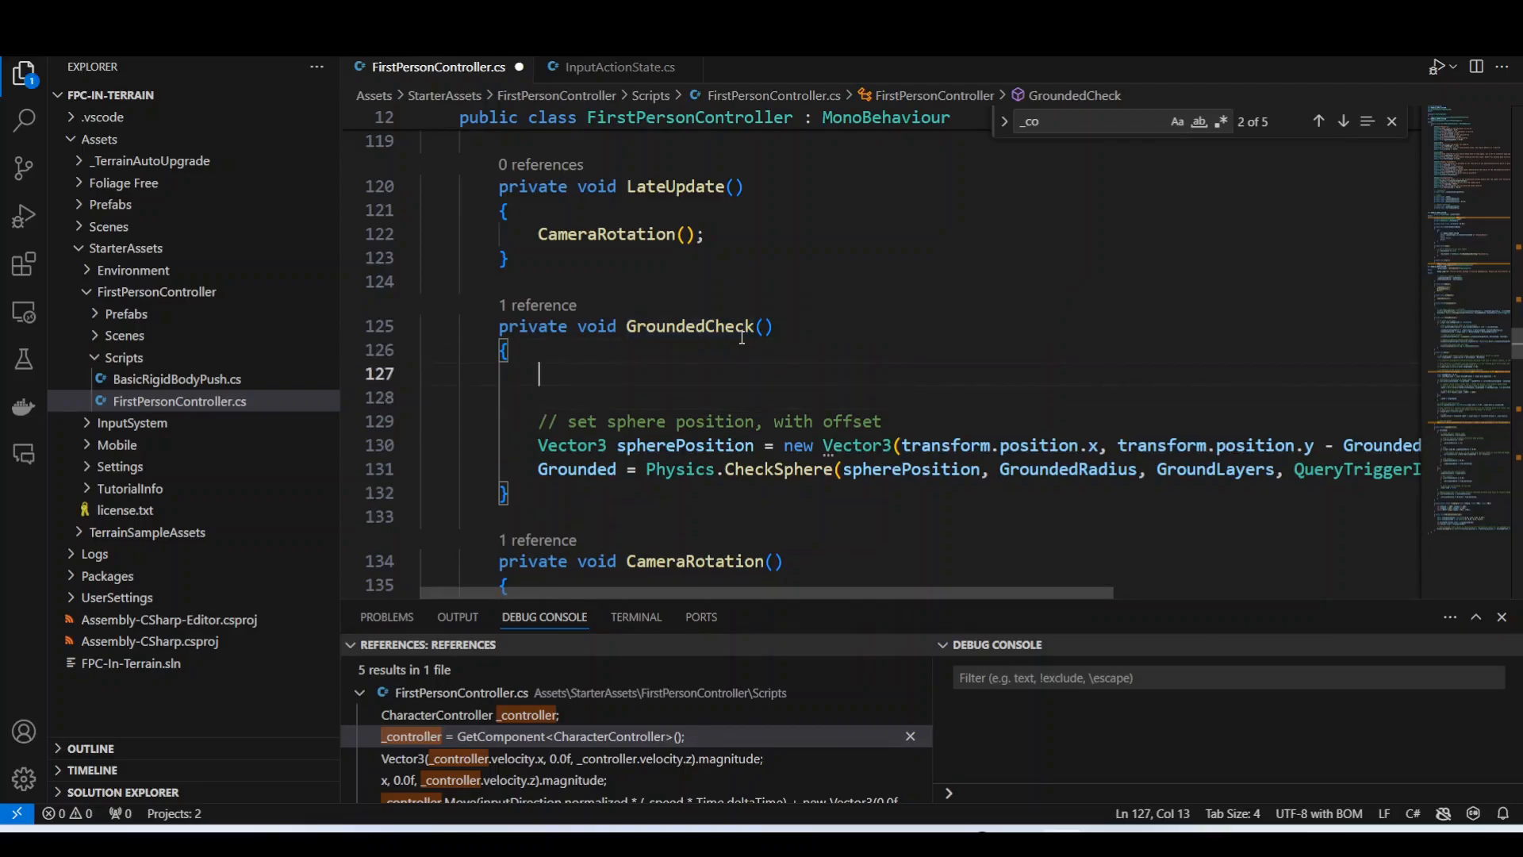
text(Gro)
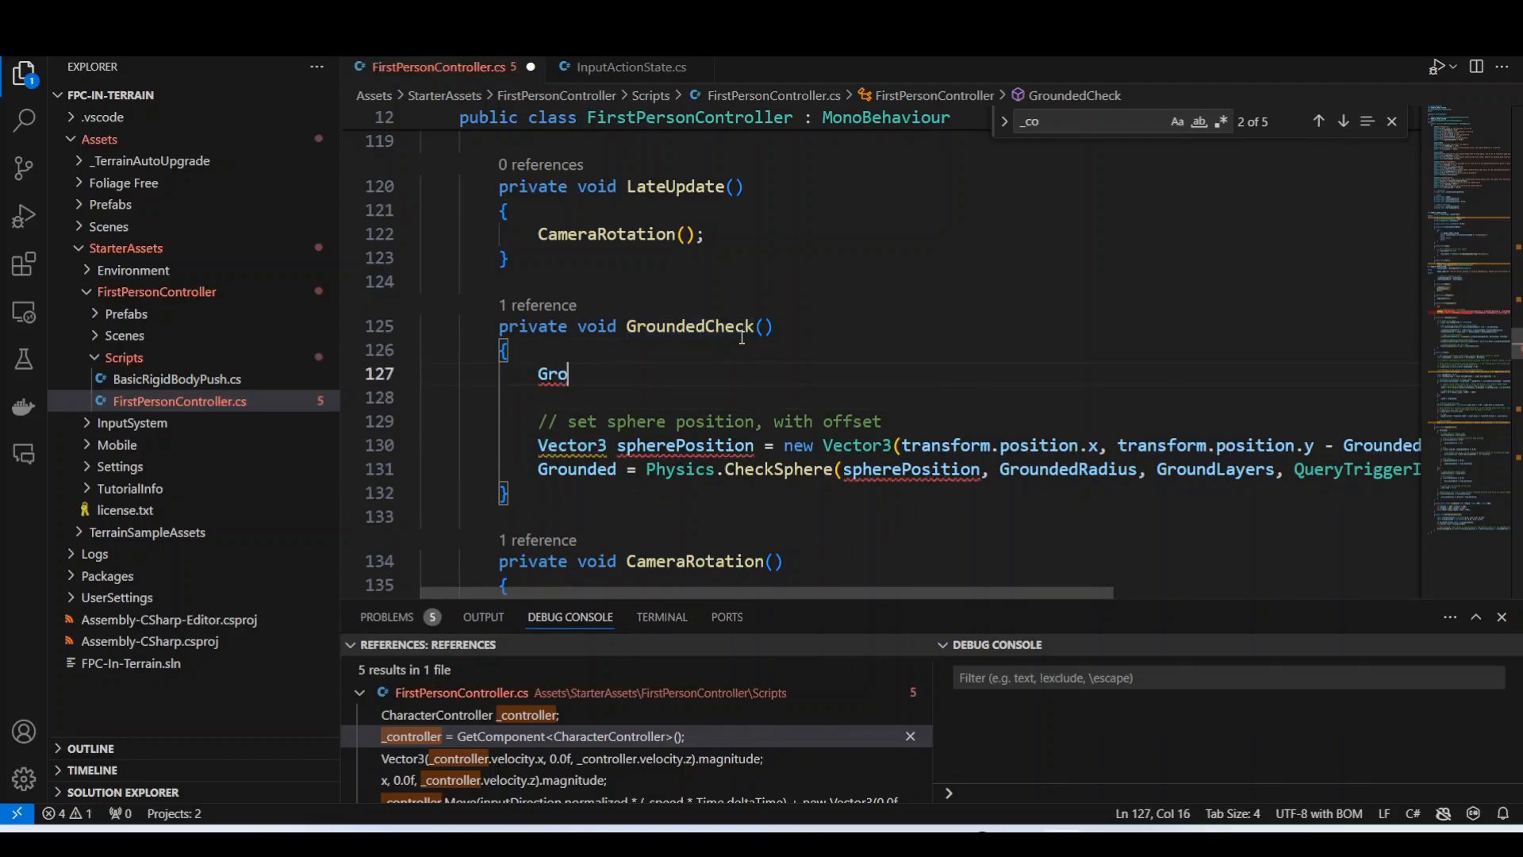
click(587, 468)
key(ctrl+c)
double_click(553, 374)
key(ctrl+v)
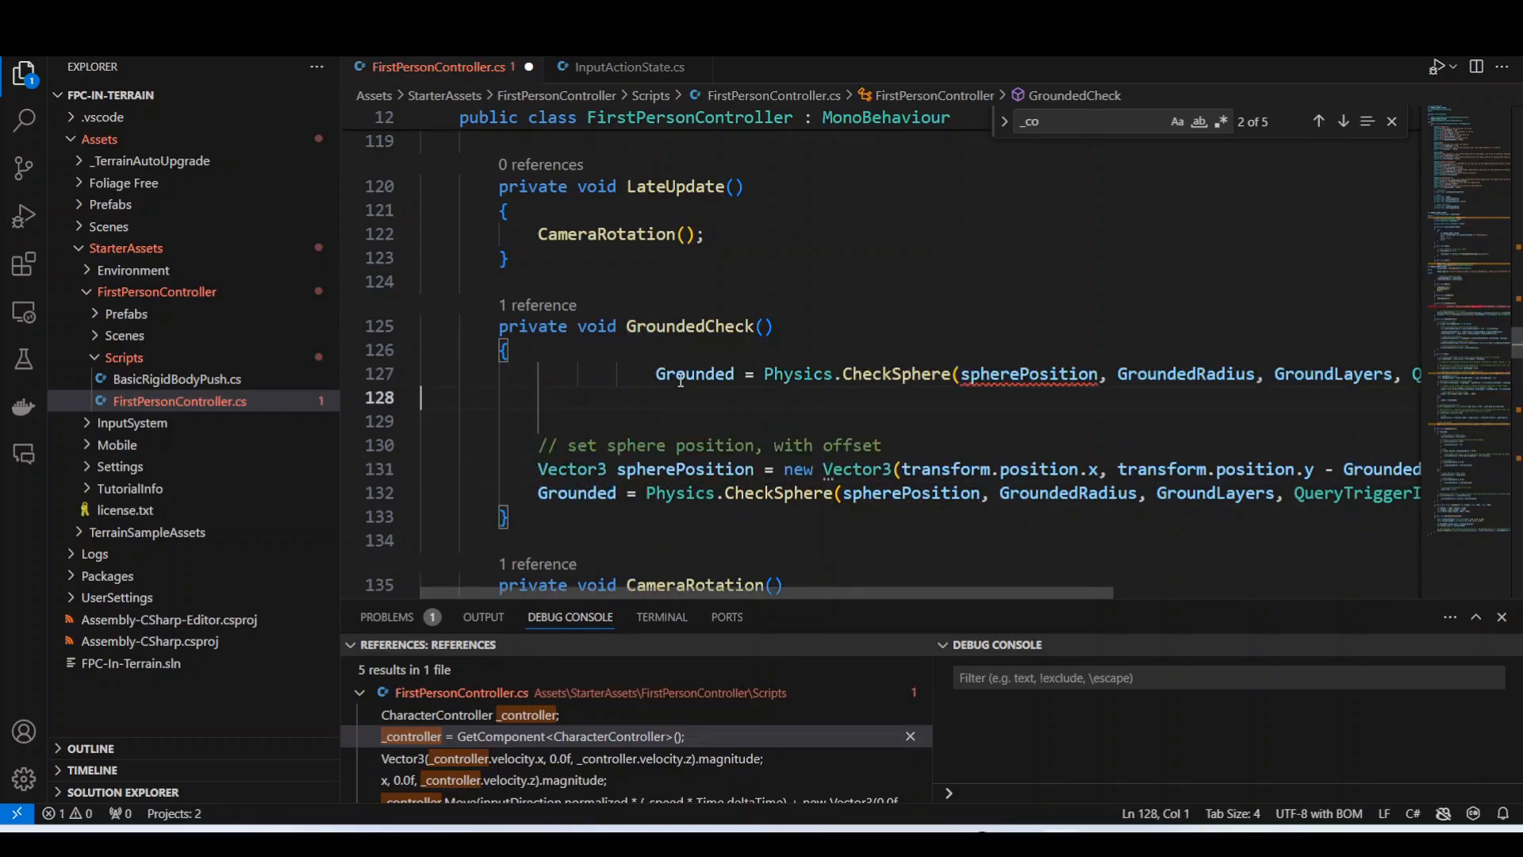
key(ctrl+z)
Complete the first statement of GroundedCheck as "Grounded = _controller.isGrounded;", reusing the existing Grounded variable name.
double_click(586, 471)
key(ctrl+c)
double_click(553, 374)
key(ctrl+v)
text(= )
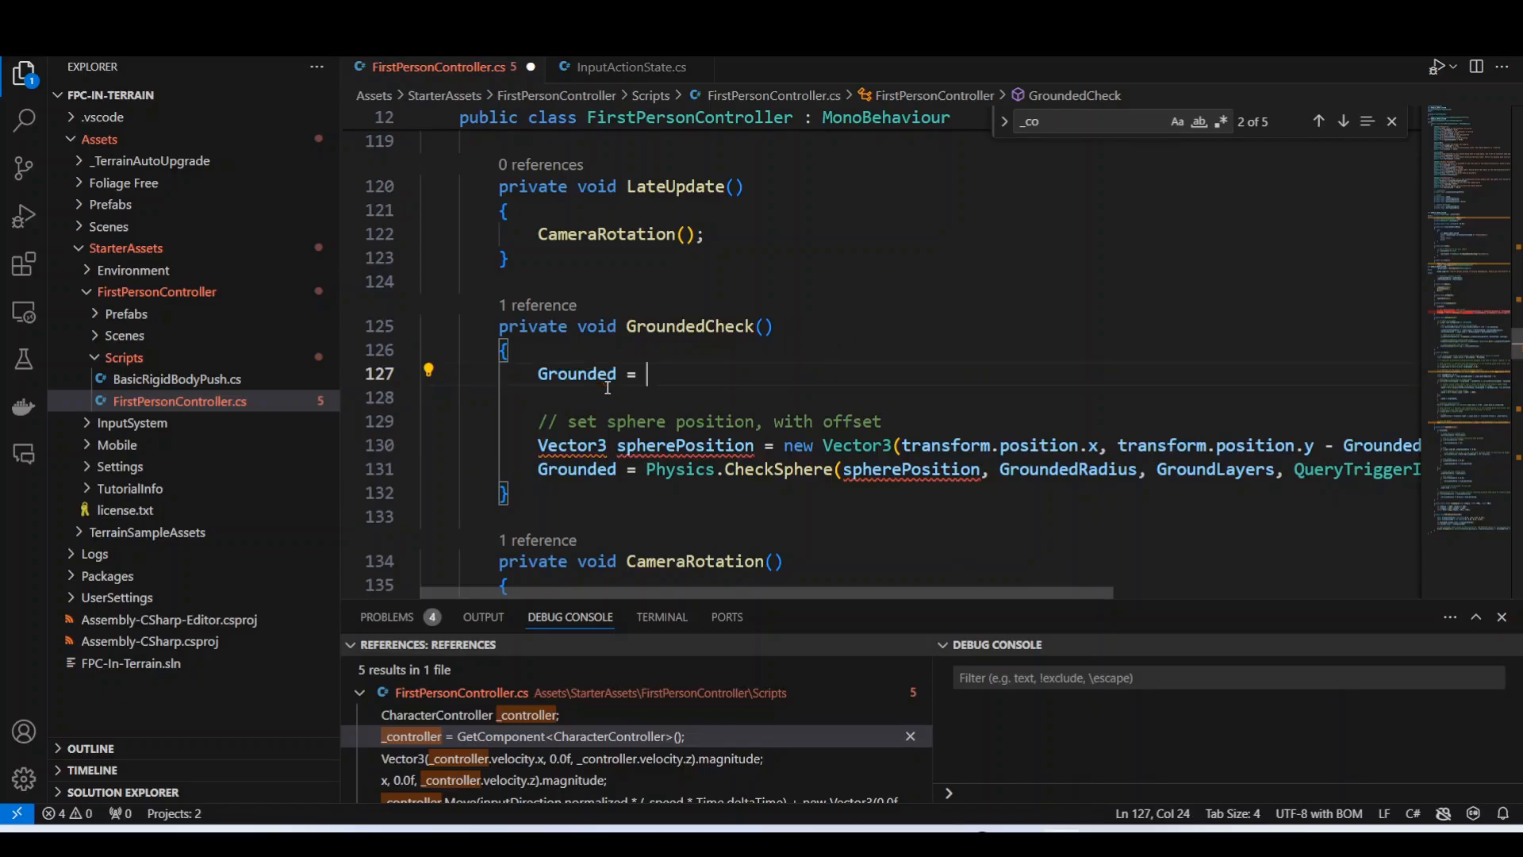
text(_cont)
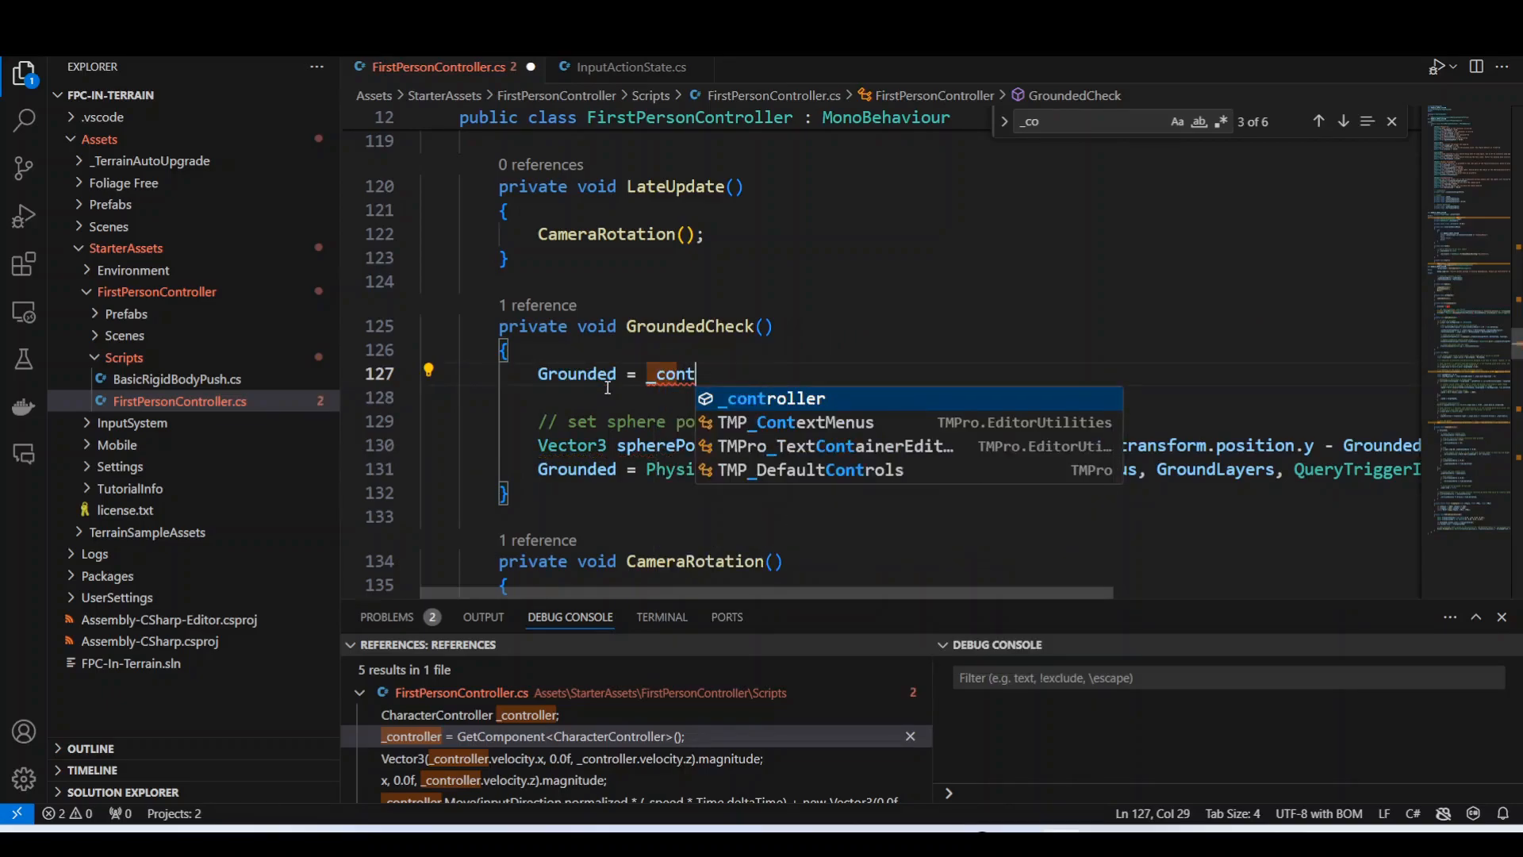
key(Tab)
text(.is)
key(Tab)
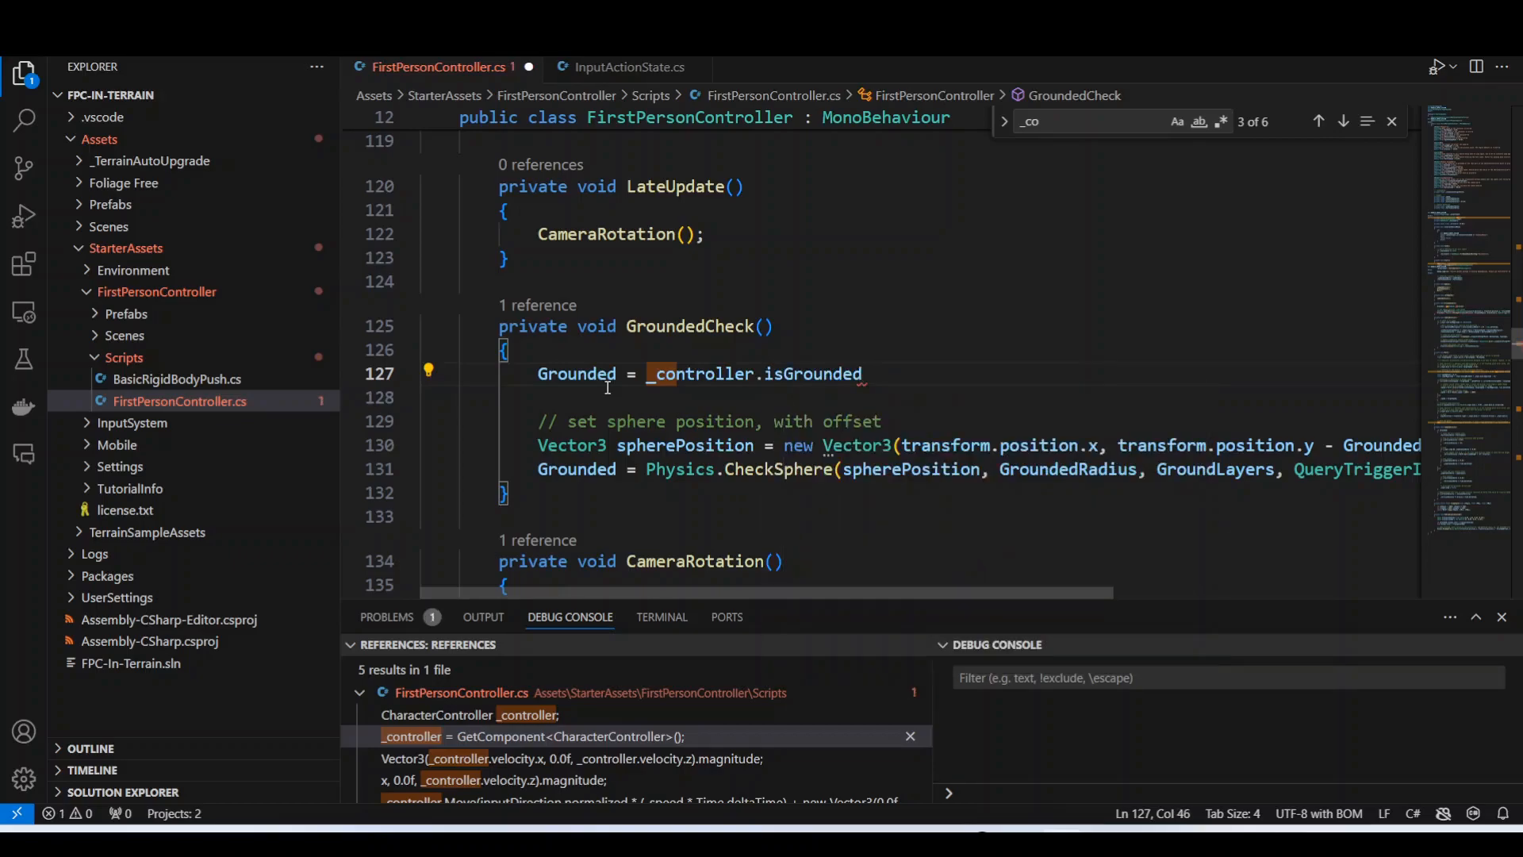
text(;)
Comment out the spherePosition and Physics.CheckSphere lines in GroundedCheck and save FirstPersonController.cs.
key(Down)
key(Down)
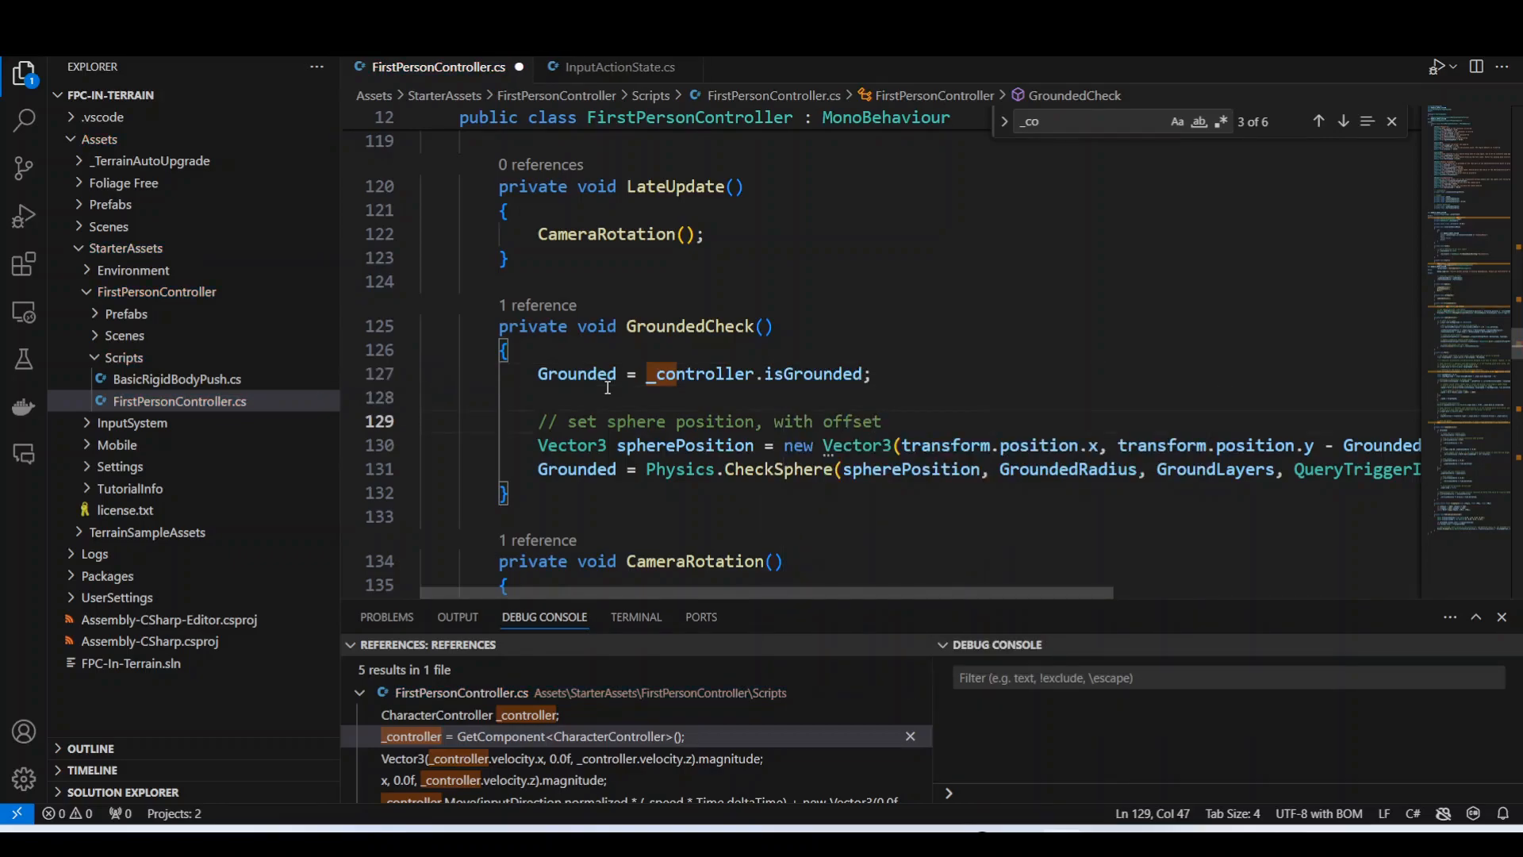
key(Down)
key(ctrl+Left)
key(ctrl+Left)
key(Home)
key(Home)
key(shift+Down)
key(shift+Down)
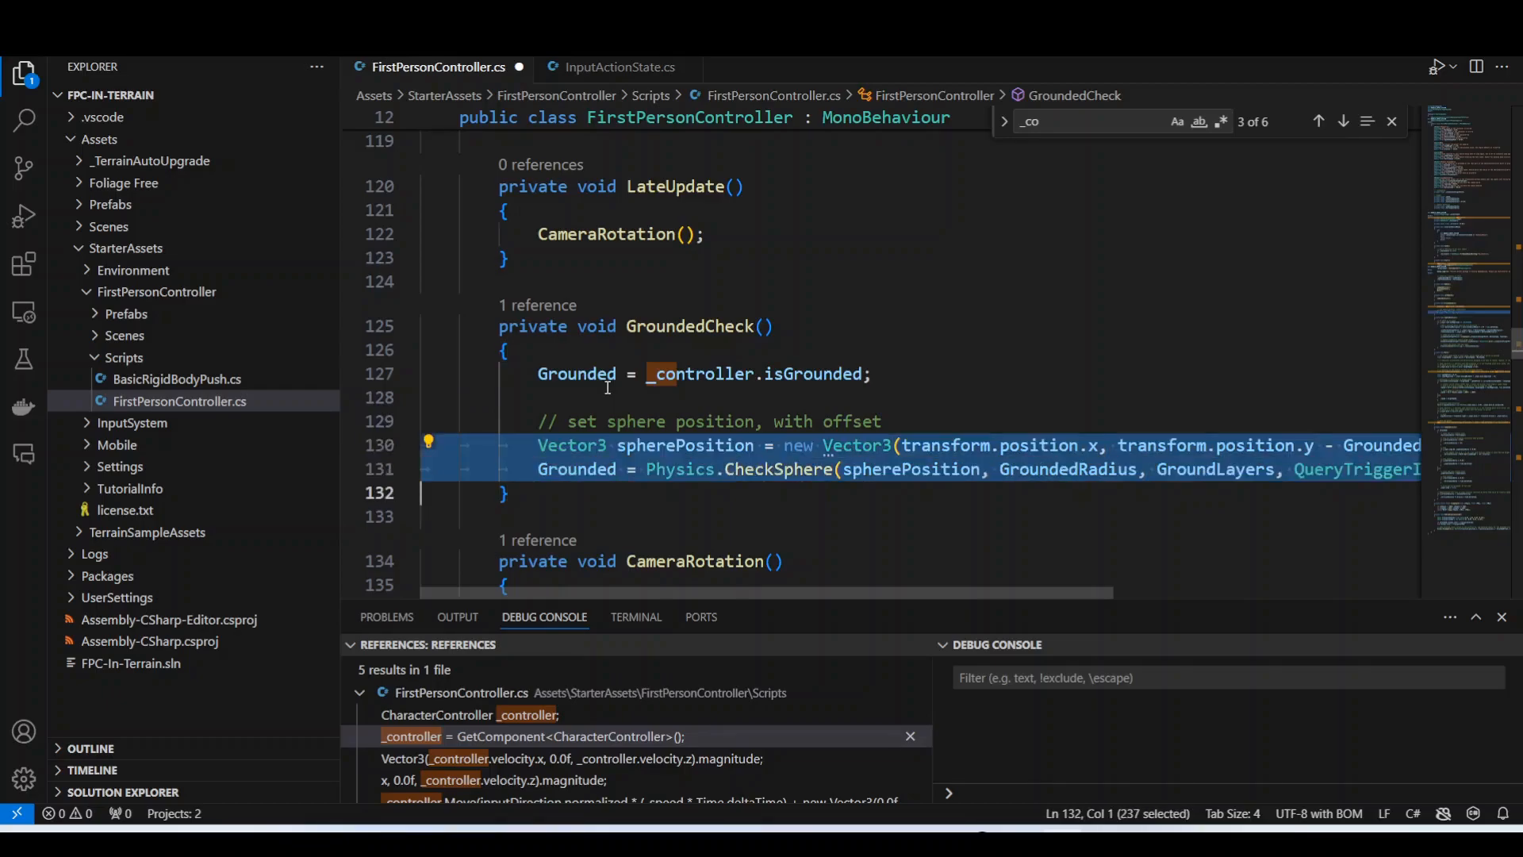
key(ctrl+slash)
key(ctrl+s)
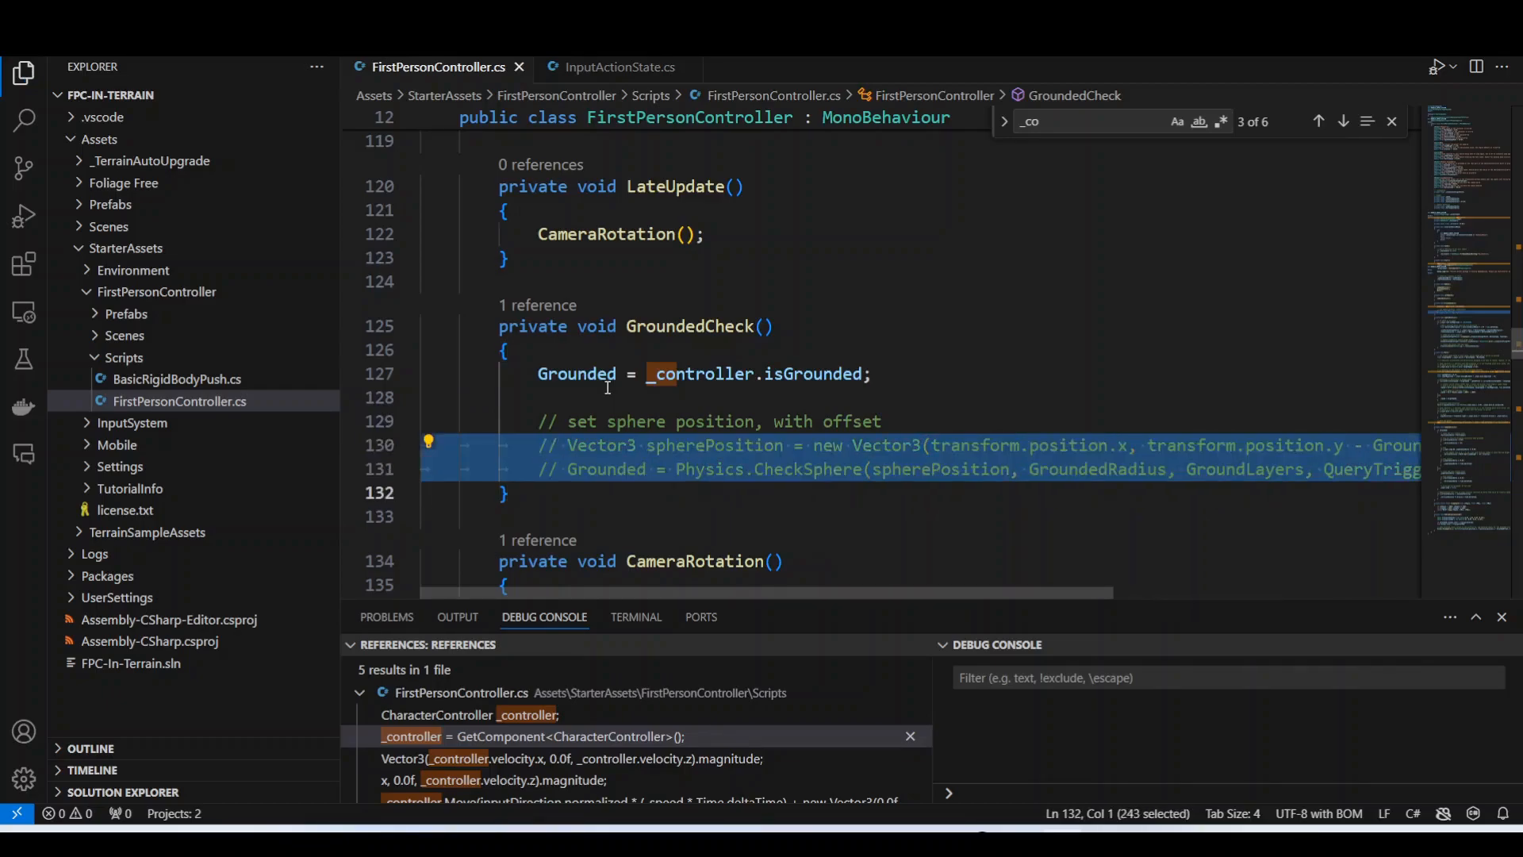